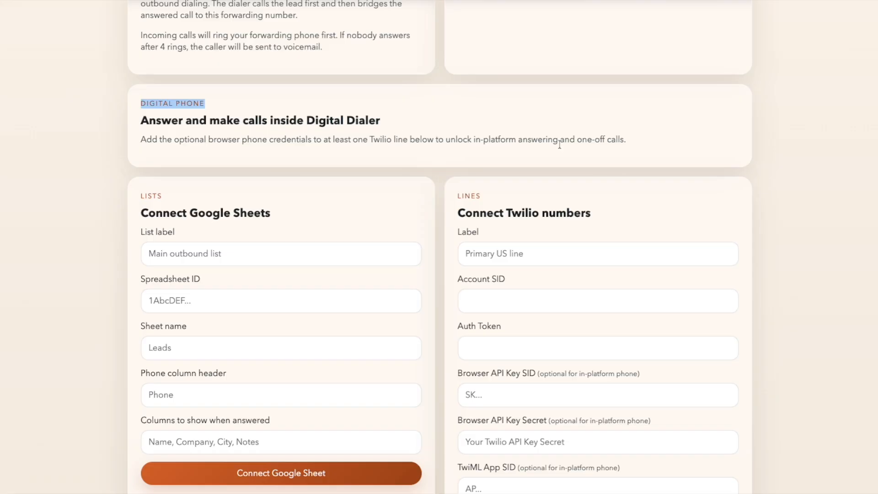
Highlight and read through the Digital Phone description text
{"action": "left_click_drag", "start_coordinate": [629, 141], "coordinate": [146, 103]}
{"action": "scroll", "coordinate": [192, 141], "scroll_direction": "up", "scroll_amount": 7}
{"action": "scroll", "coordinate": [192, 141], "scroll_direction": "up", "scroll_amount": 1}
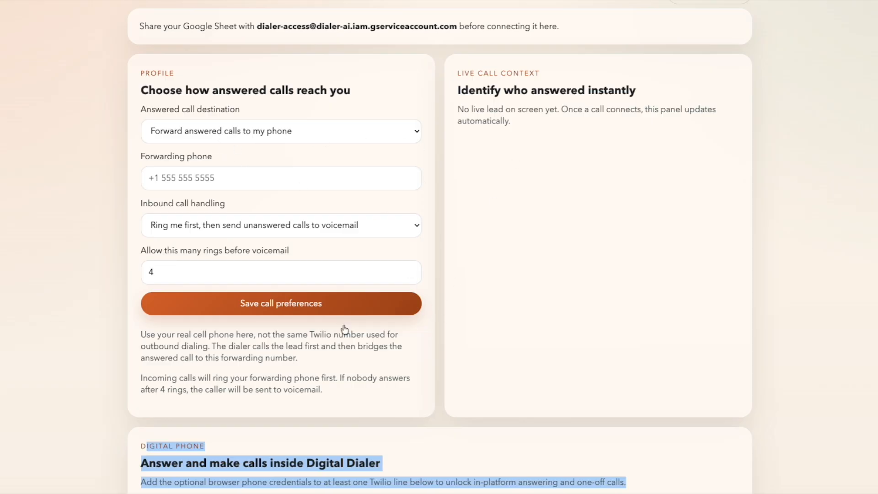
{"action": "scroll", "coordinate": [345, 329], "scroll_direction": "down", "scroll_amount": 3}
{"action": "left_click_drag", "start_coordinate": [637, 355], "coordinate": [245, 304]}
{"action": "scroll", "coordinate": [245, 304], "scroll_direction": "up", "scroll_amount": 2}
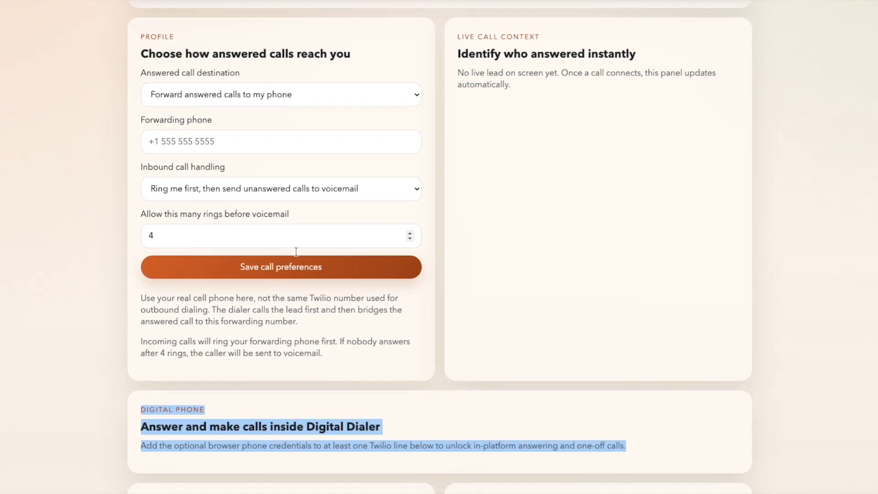
{"action": "scroll", "coordinate": [665, 373], "scroll_direction": "down", "scroll_amount": 2}
{"action": "scroll", "coordinate": [665, 372], "scroll_direction": "down", "scroll_amount": 1}
{"action": "left_click_drag", "start_coordinate": [652, 286], "coordinate": [141, 265]}
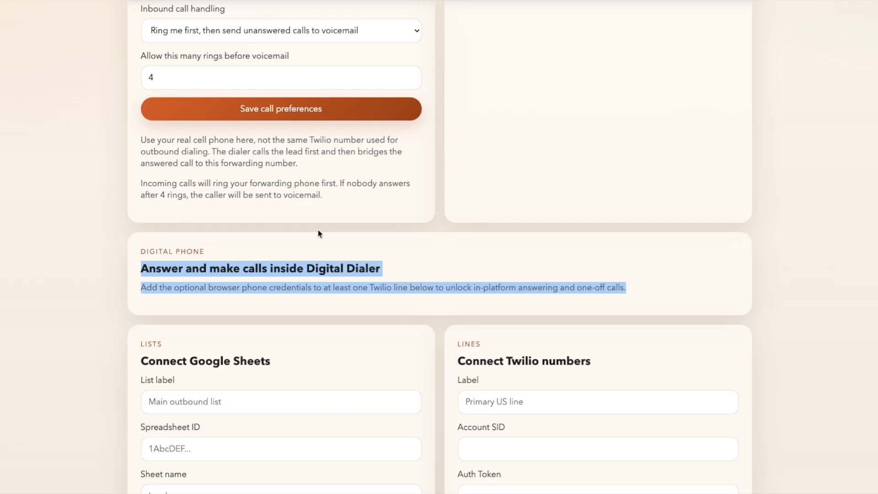
{"action": "scroll", "coordinate": [308, 196], "scroll_direction": "up", "scroll_amount": 5}
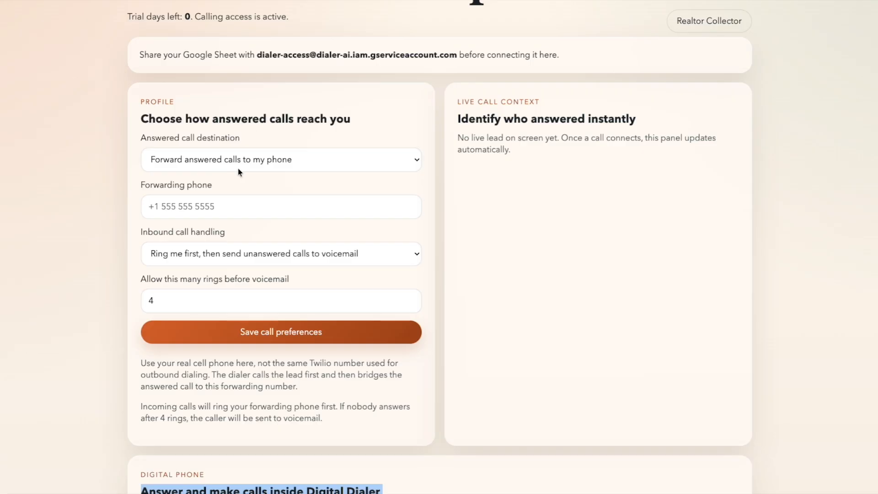
{"action": "scroll", "coordinate": [455, 275], "scroll_direction": "down", "scroll_amount": 5}
Highlight the Digital Phone heading and the service account sharing address
{"action": "left_click", "coordinate": [526, 271]}
{"action": "left_click_drag", "start_coordinate": [635, 263], "coordinate": [140, 223]}
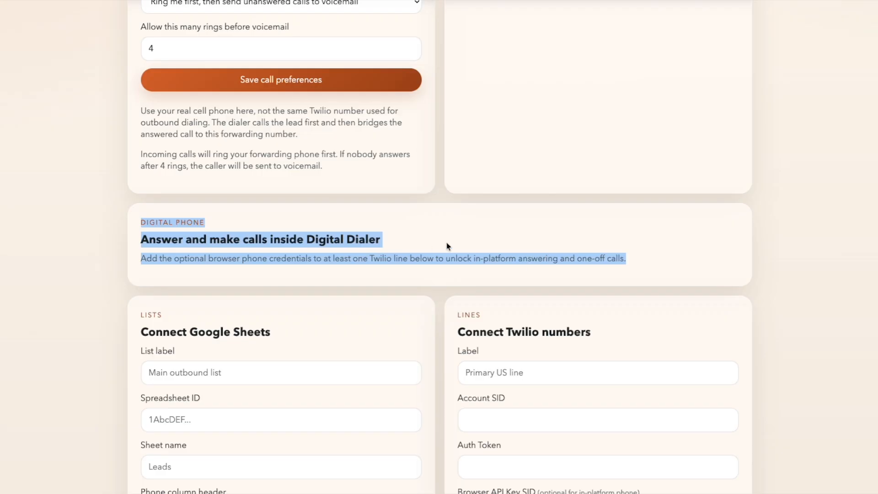
{"action": "scroll", "coordinate": [460, 246], "scroll_direction": "down", "scroll_amount": 3}
{"action": "scroll", "coordinate": [460, 246], "scroll_direction": "down", "scroll_amount": 4}
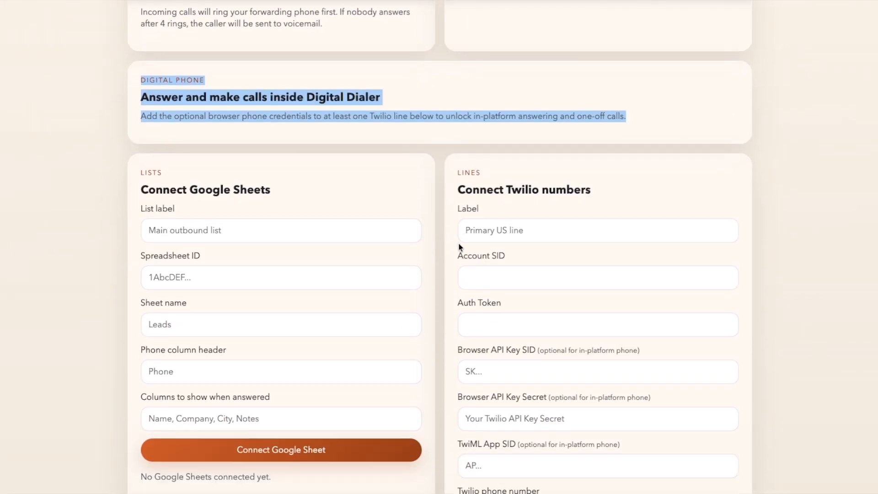
{"action": "scroll", "coordinate": [458, 246], "scroll_direction": "down", "scroll_amount": 1}
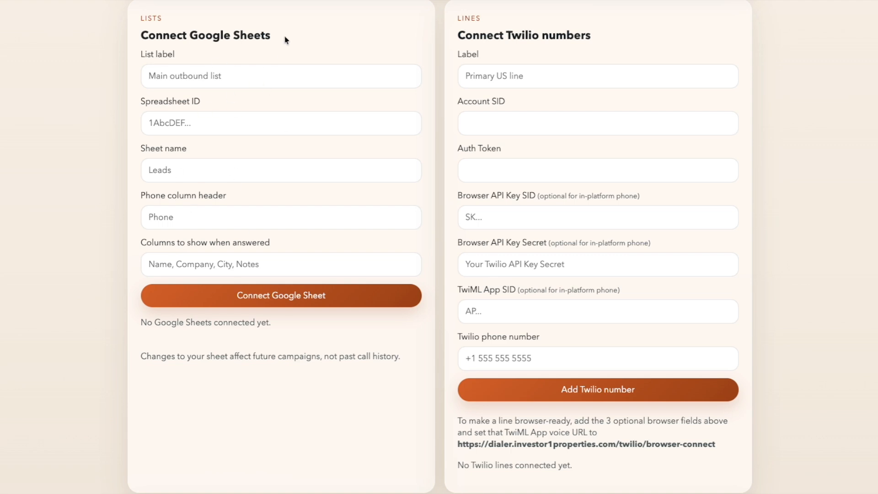
{"action": "scroll", "coordinate": [366, 225], "scroll_direction": "up", "scroll_amount": 14}
{"action": "scroll", "coordinate": [366, 225], "scroll_direction": "up", "scroll_amount": 5}
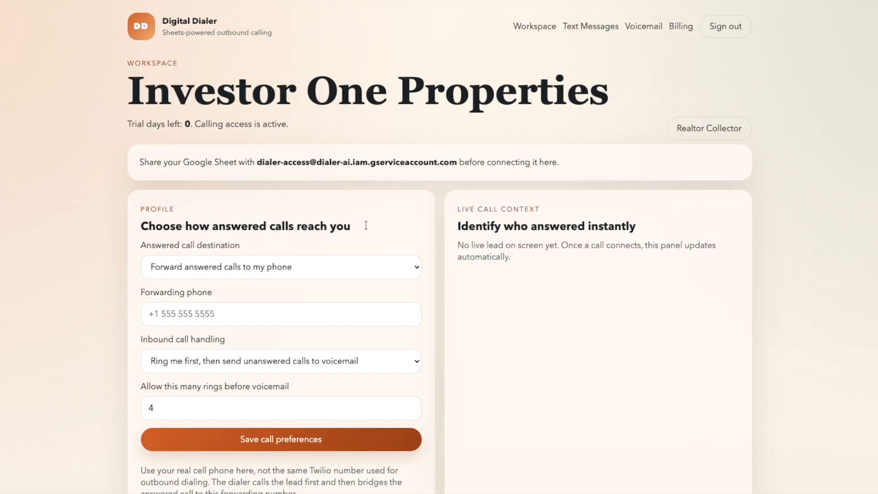
{"action": "left_click_drag", "start_coordinate": [458, 163], "coordinate": [257, 160]}
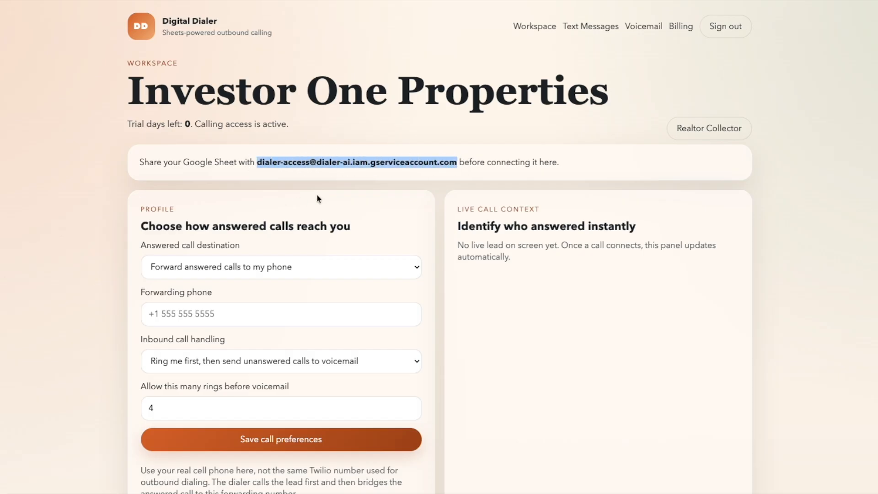
{"action": "scroll", "coordinate": [449, 357], "scroll_direction": "down", "scroll_amount": 10}
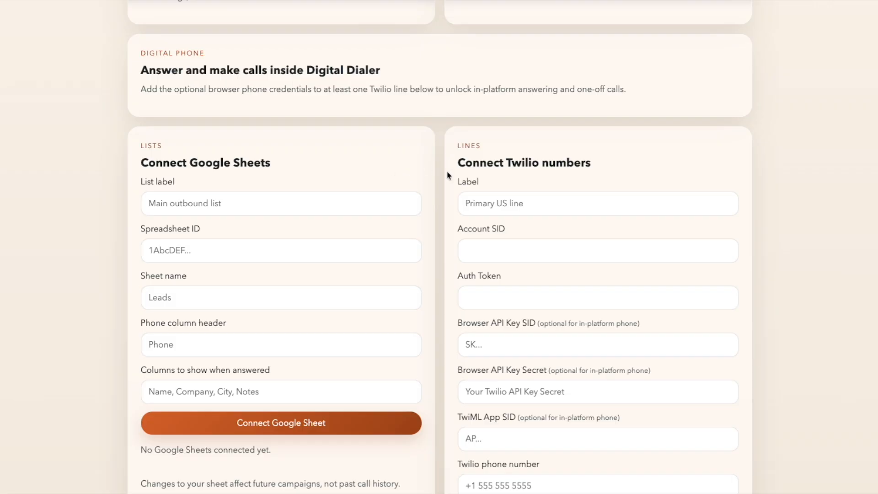
Enter 'Test Internal List' as the list label
{"action": "left_click", "coordinate": [249, 206]}
{"action": "type", "text": "T"}
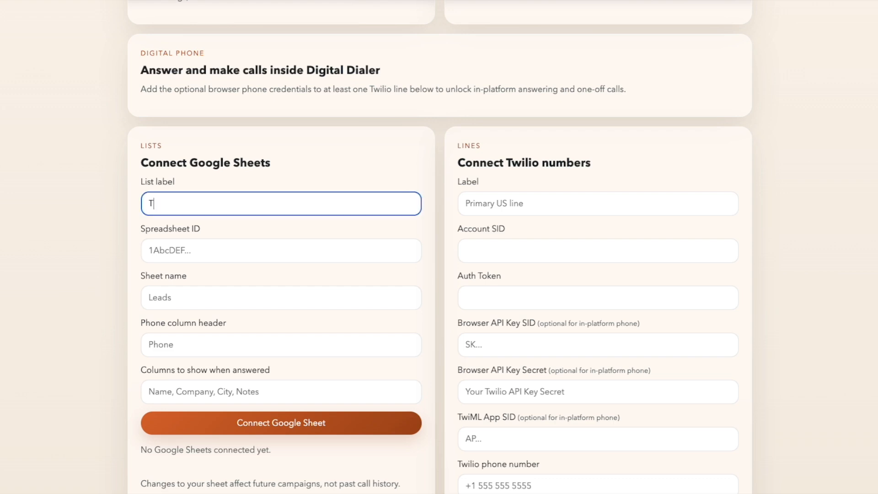
{"action": "type", "text": "est Internal List"}
{"action": "scroll", "coordinate": [220, 234], "scroll_direction": "down", "scroll_amount": 1}
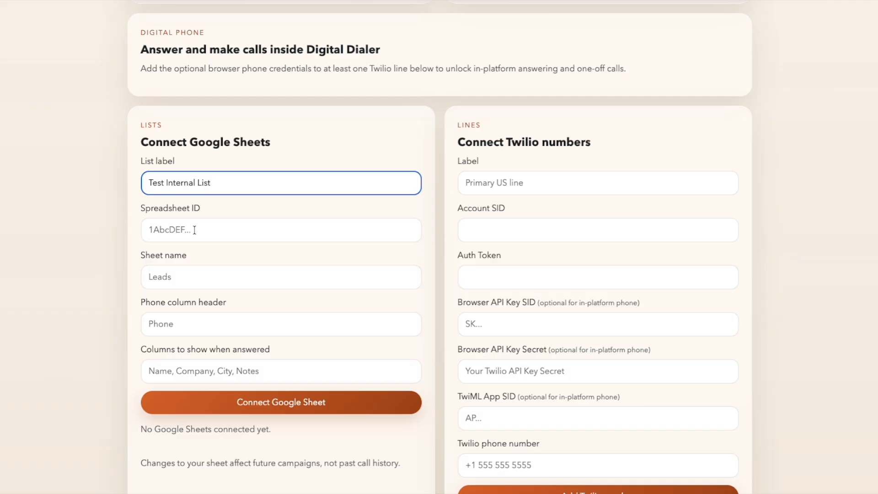
{"action": "left_click", "coordinate": [219, 232]}
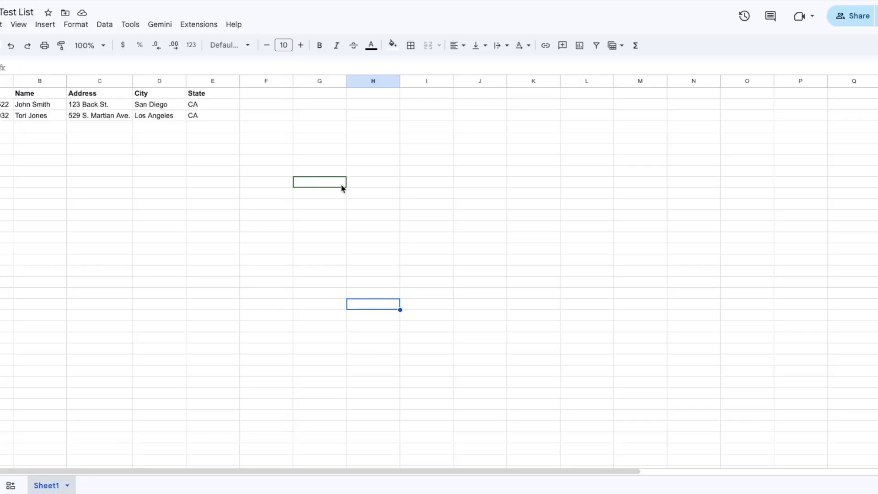
Paste the sheet's web address into an empty cell in column E
{"action": "left_click", "coordinate": [76, 183]}
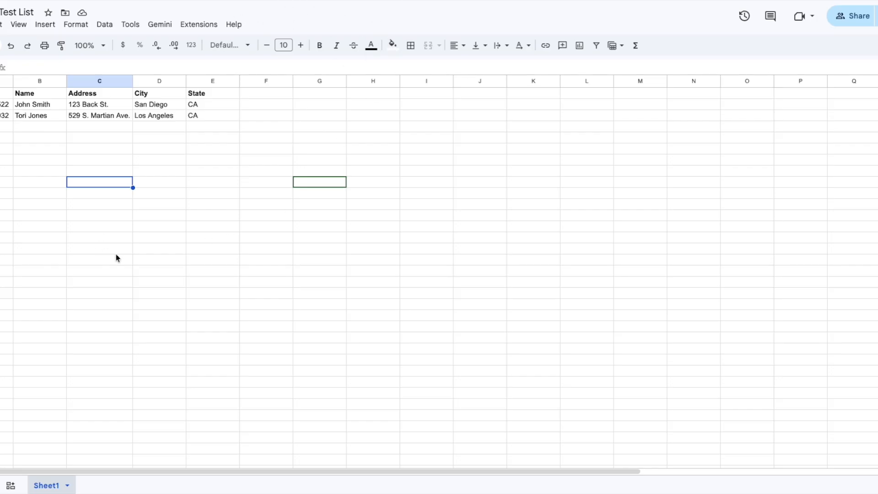
{"action": "left_click", "coordinate": [224, 318]}
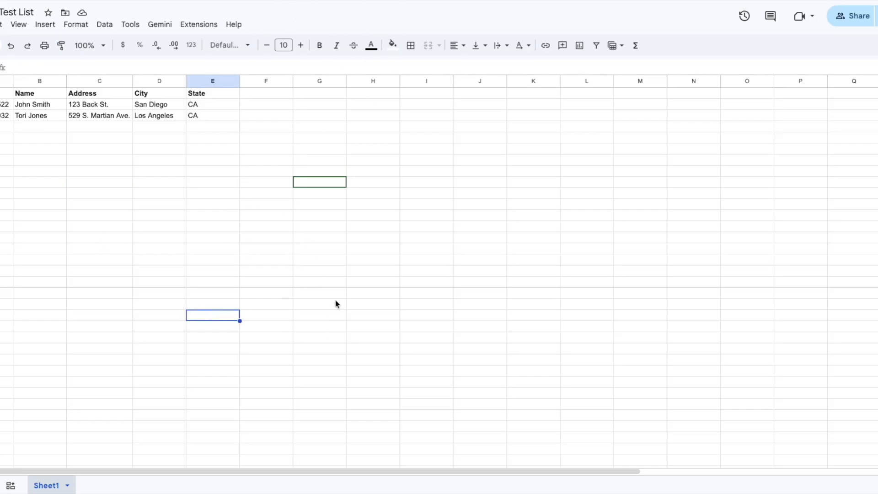
Select the spreadsheet ID between /d/ and /edit in the pasted link and copy it
{"action": "left_click", "coordinate": [391, 361]}
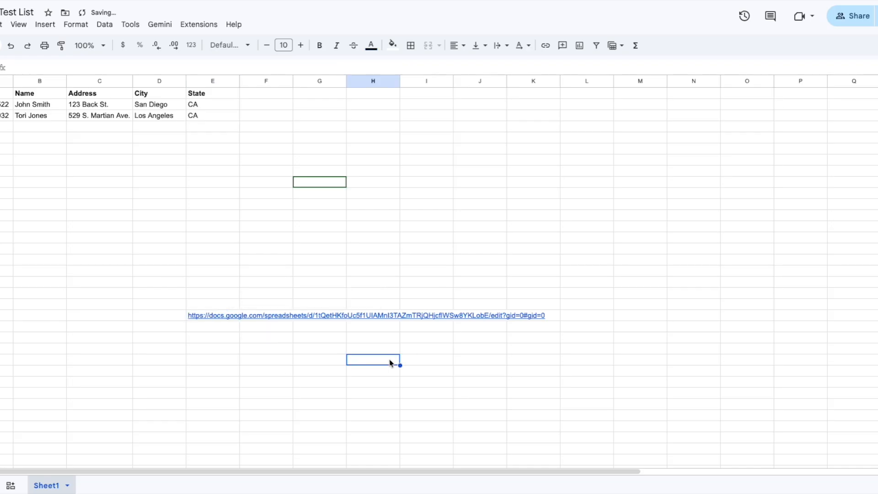
{"action": "left_click", "coordinate": [203, 316]}
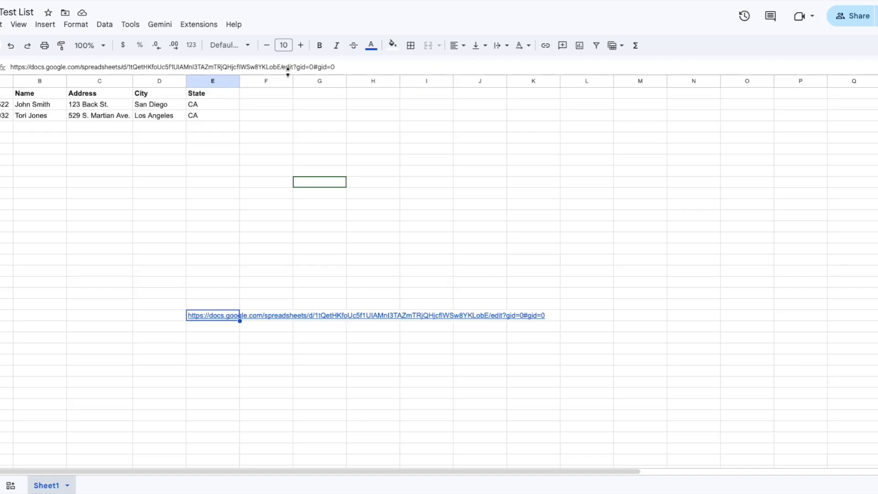
{"action": "left_click", "coordinate": [124, 66]}
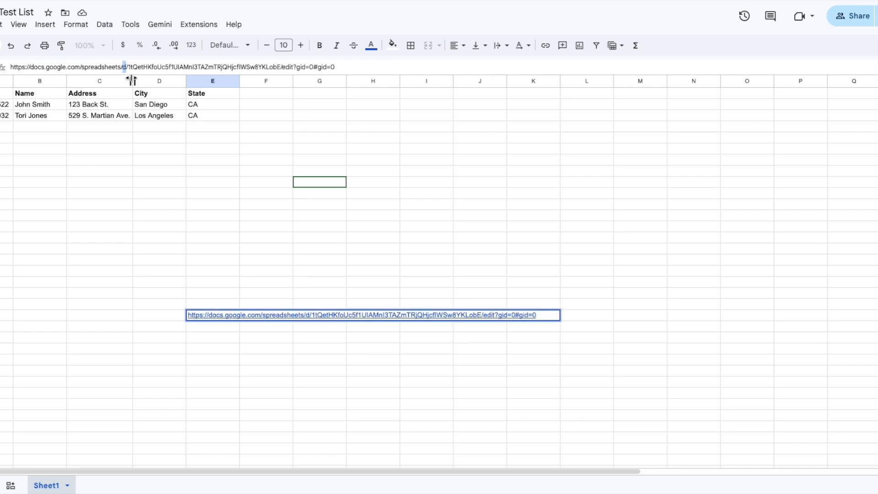
{"action": "left_click_drag", "start_coordinate": [10, 67], "coordinate": [128, 68]}
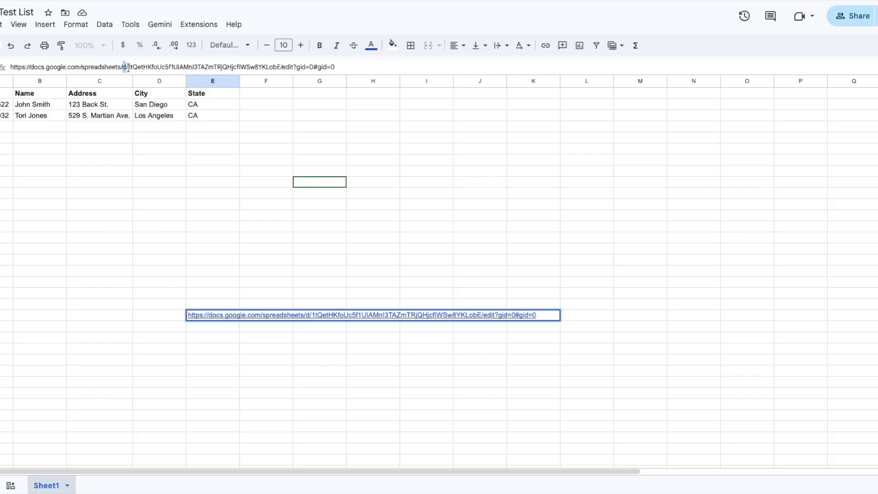
{"action": "left_click", "coordinate": [129, 68]}
{"action": "left_click_drag", "start_coordinate": [128, 67], "coordinate": [139, 67]}
{"action": "left_click_drag", "start_coordinate": [138, 67], "coordinate": [280, 71]}
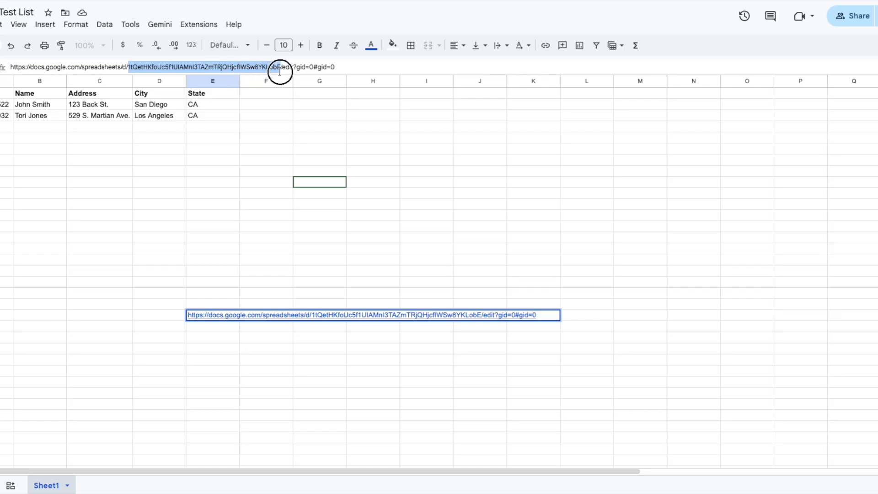
{"action": "left_click_drag", "start_coordinate": [279, 72], "coordinate": [281, 71]}
{"action": "right_click", "coordinate": [261, 67]}
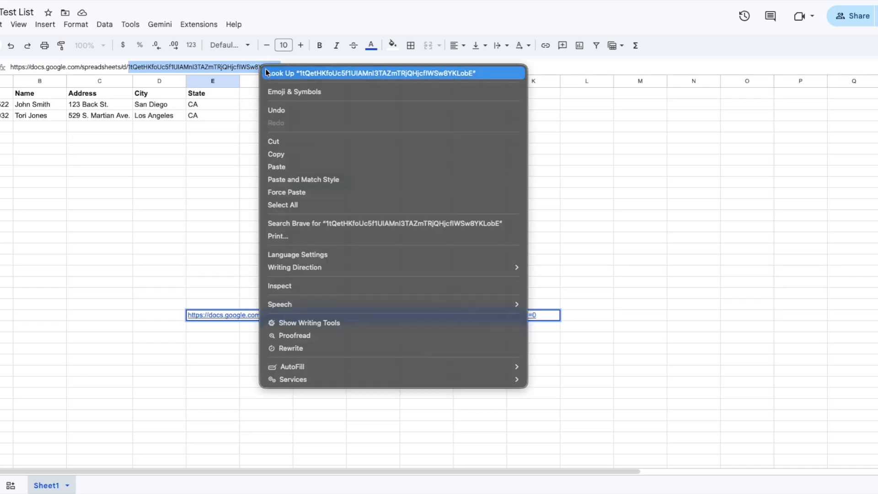
{"action": "left_click", "coordinate": [282, 155]}
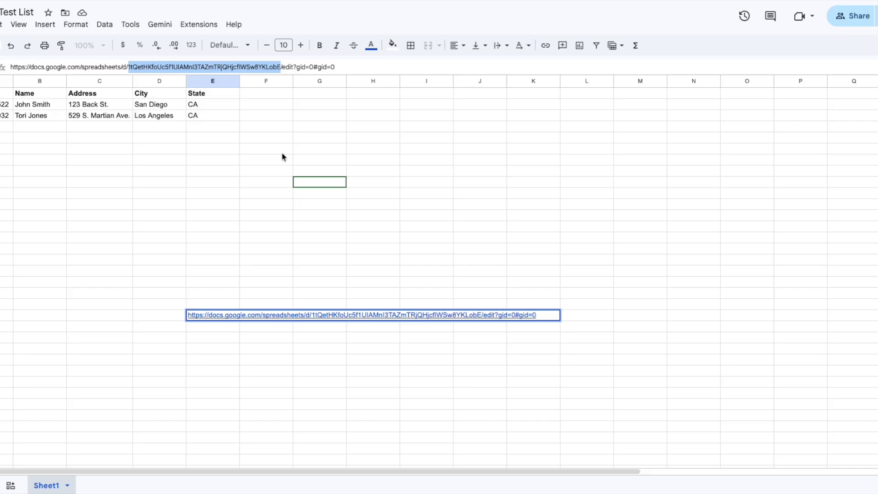
{"action": "left_click", "coordinate": [539, 271]}
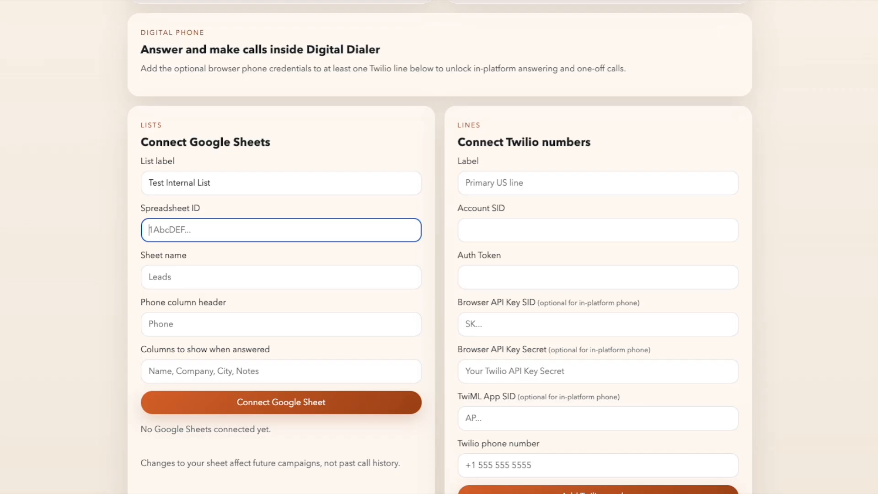
Paste the copied spreadsheet ID into the Spreadsheet ID field
{"action": "right_click", "coordinate": [199, 231]}
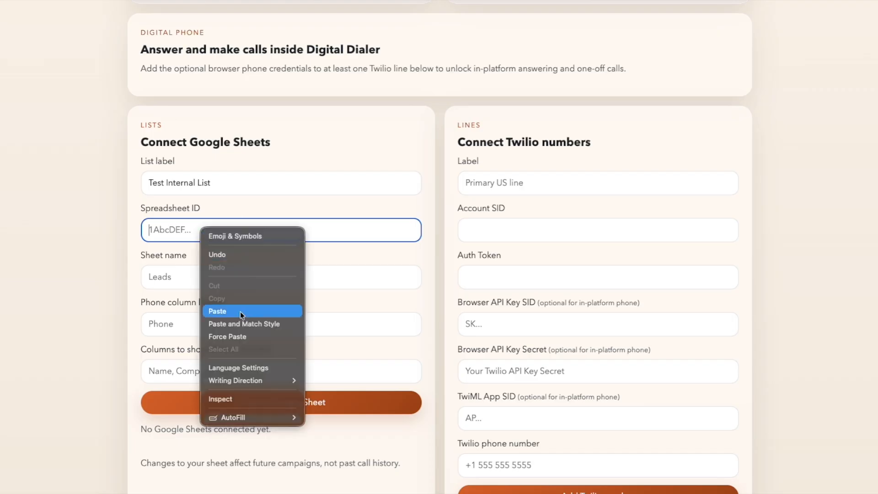
{"action": "left_click", "coordinate": [241, 311]}
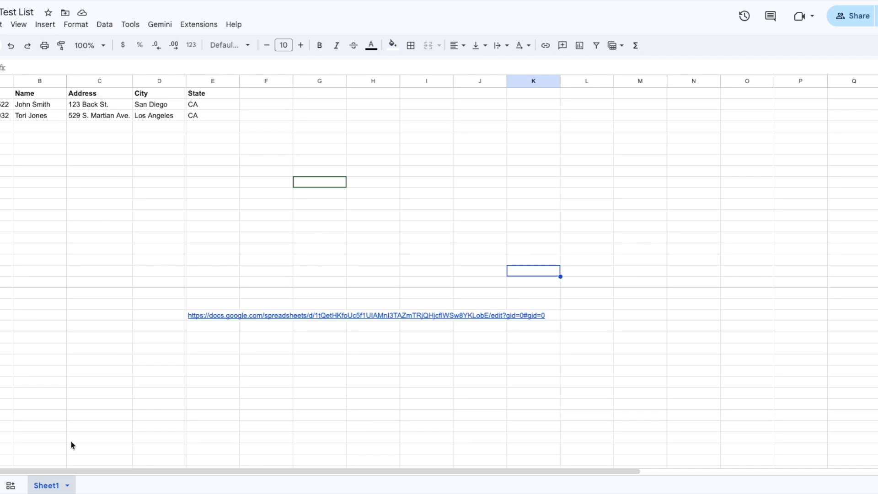
Rename the tab to Leads-April21 and back to Sheet1, then enter the dialer's sheet name
{"action": "double_click", "coordinate": [52, 487]}
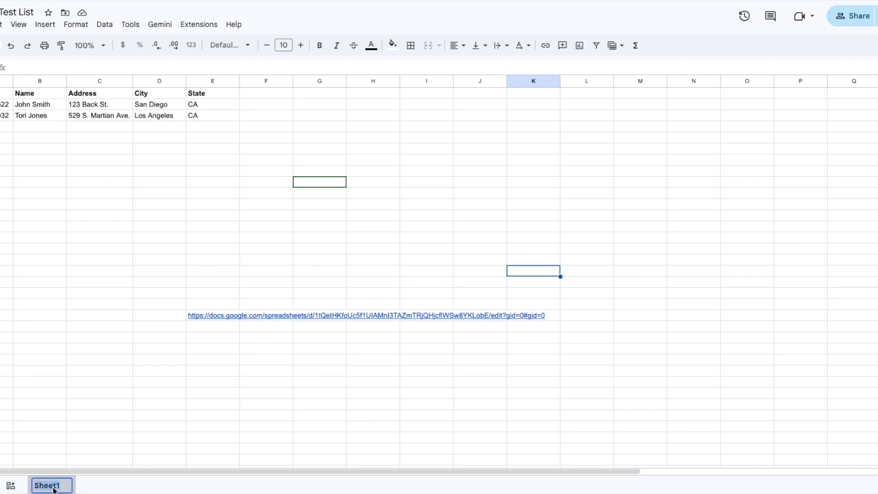
{"action": "type", "text": "Lea"}
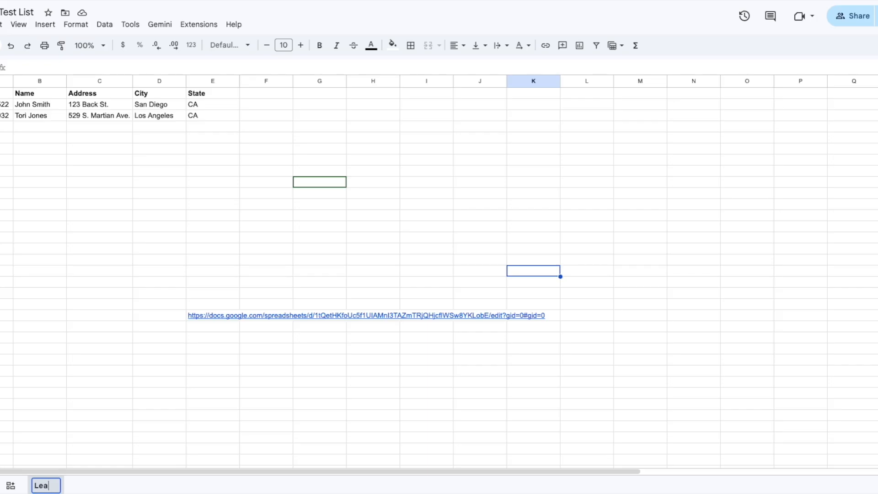
{"action": "type", "text": "ds-April21"}
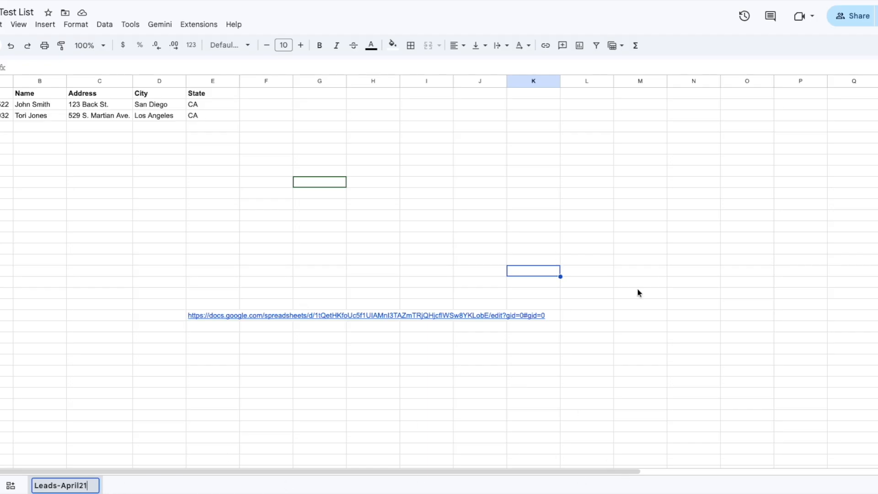
{"action": "triple_click", "coordinate": [72, 489]}
{"action": "type", "text": "Sheet1"}
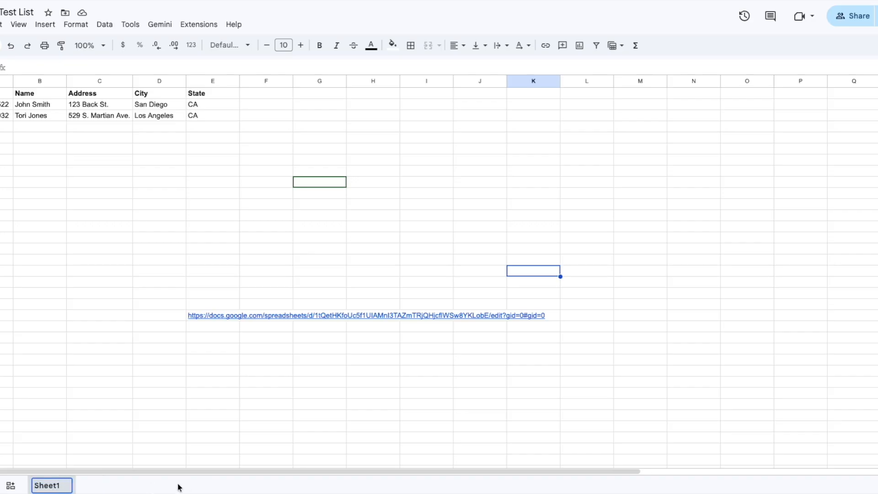
{"action": "left_click", "coordinate": [146, 436]}
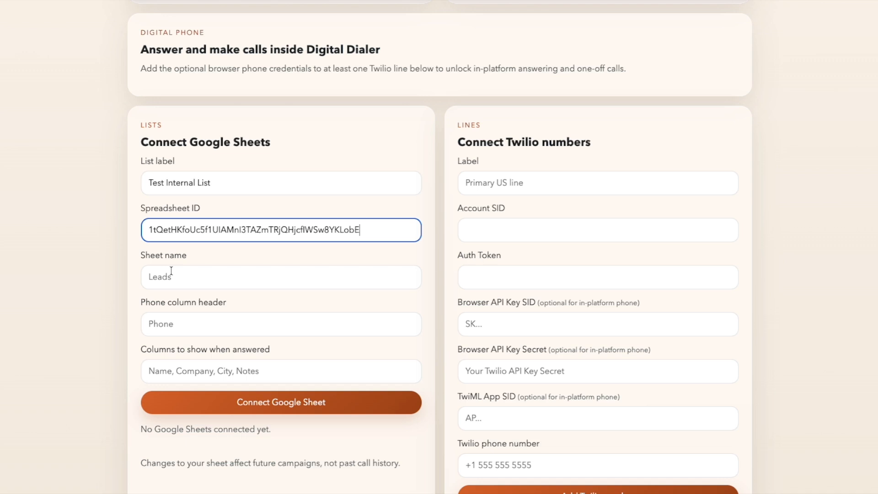
{"action": "left_click", "coordinate": [171, 271]}
{"action": "type", "text": "Sheet1"}
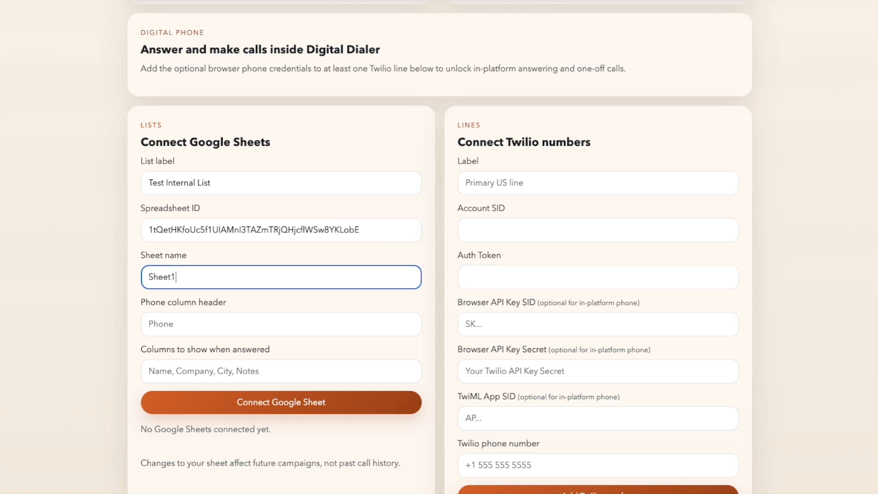
Move to the Phone column header field in the list form
{"action": "left_click", "coordinate": [185, 323]}
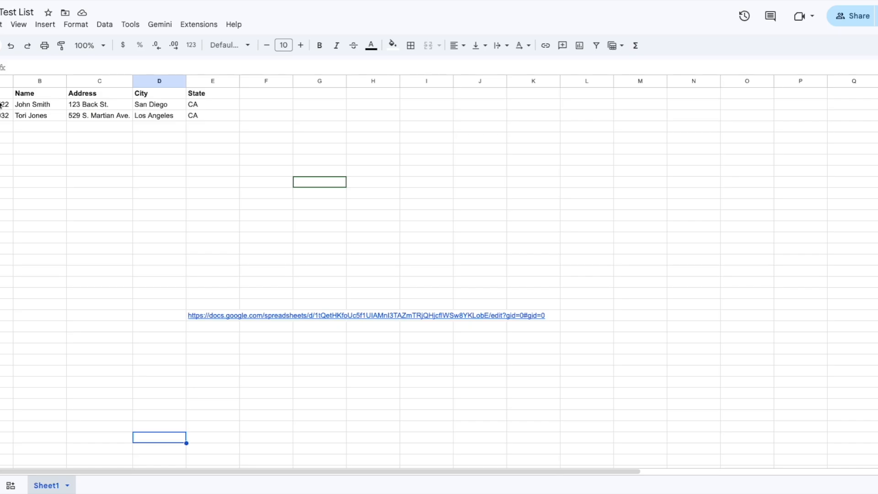
Check cell A1 to confirm column A's header reads Number
{"action": "left_click", "coordinate": [5, 93]}
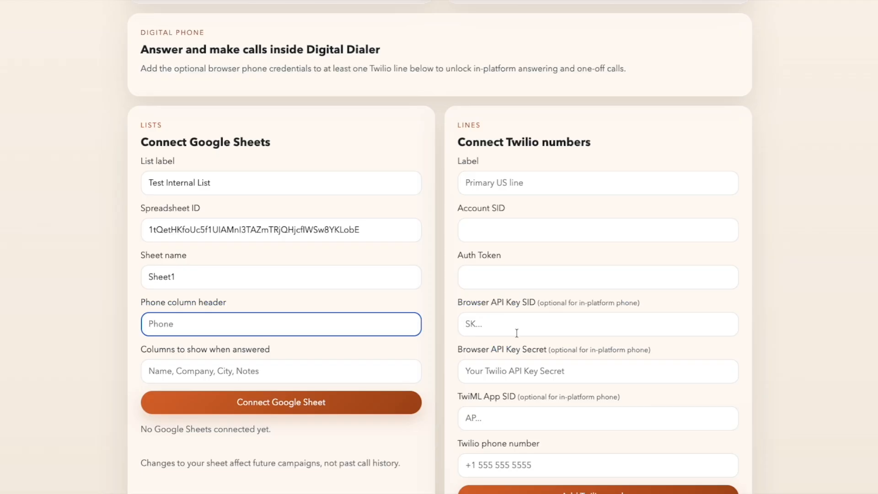
Enter Number as the phone column header and select it
{"action": "type", "text": "Number"}
{"action": "left_click_drag", "start_coordinate": [208, 323], "coordinate": [151, 321]}
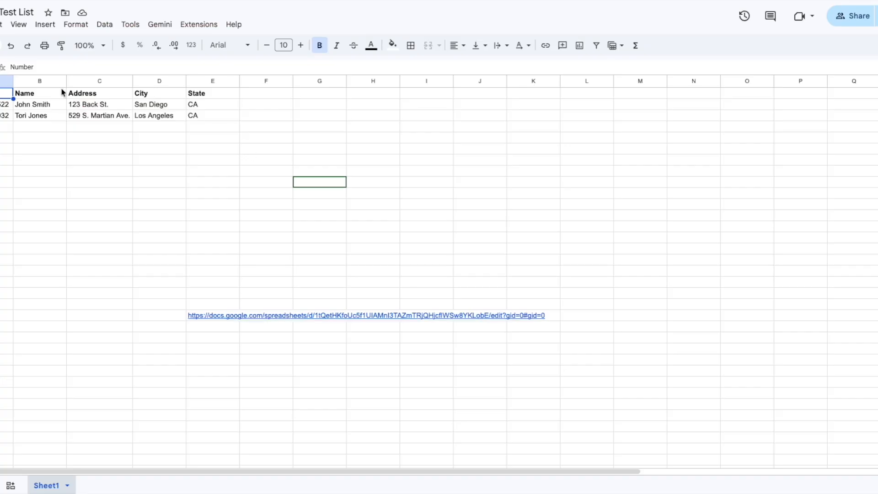
{"action": "left_click", "coordinate": [46, 94]}
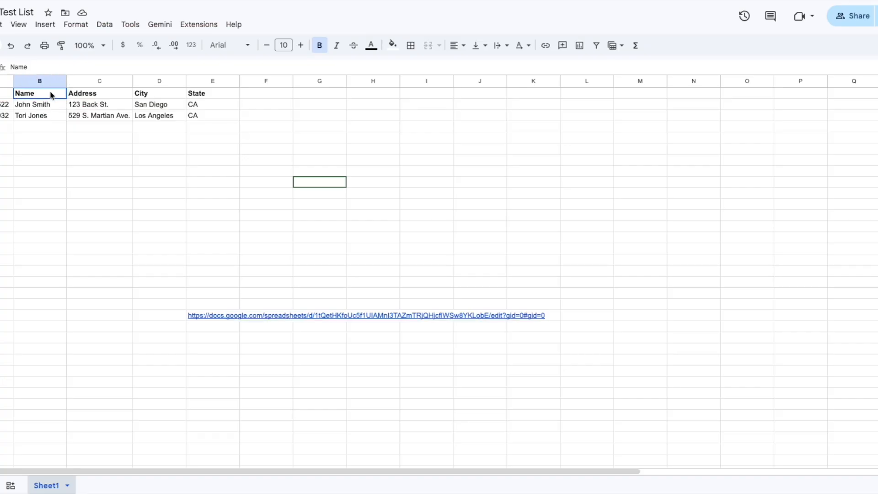
{"action": "left_click_drag", "start_coordinate": [46, 96], "coordinate": [224, 95]}
{"action": "left_click", "coordinate": [63, 161]}
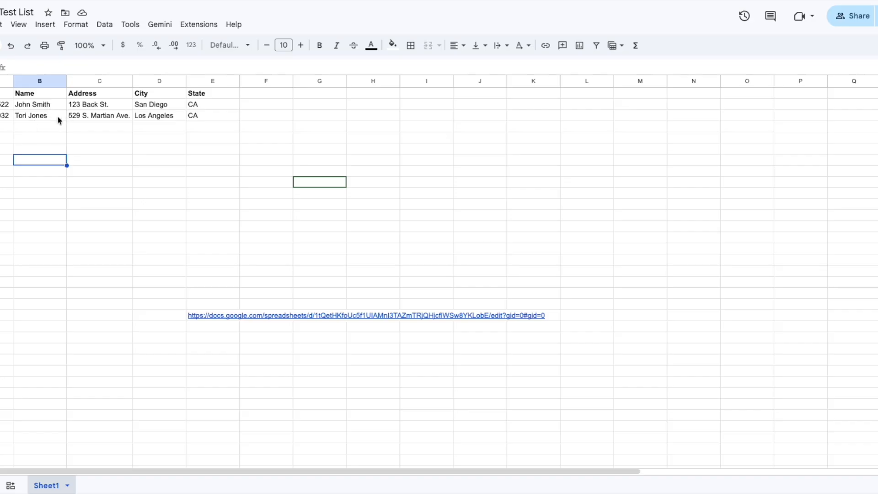
{"action": "left_click", "coordinate": [50, 104]}
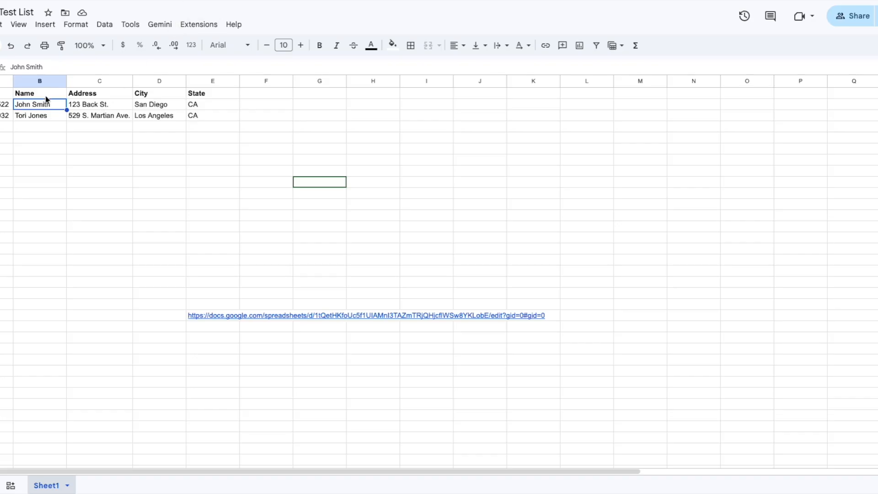
{"action": "left_click_drag", "start_coordinate": [47, 94], "coordinate": [588, 103]}
{"action": "left_click", "coordinate": [288, 163]}
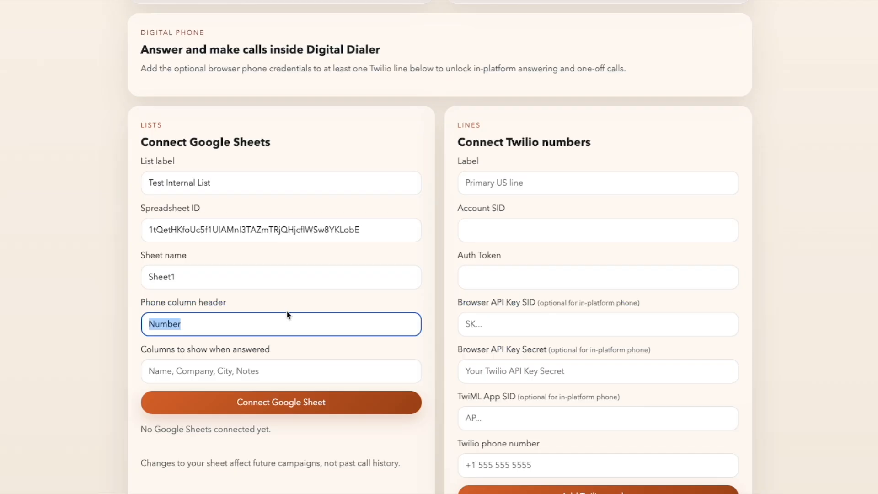
Enter 'Name, Address' as the columns to show when a call is answered
{"action": "left_click", "coordinate": [214, 371]}
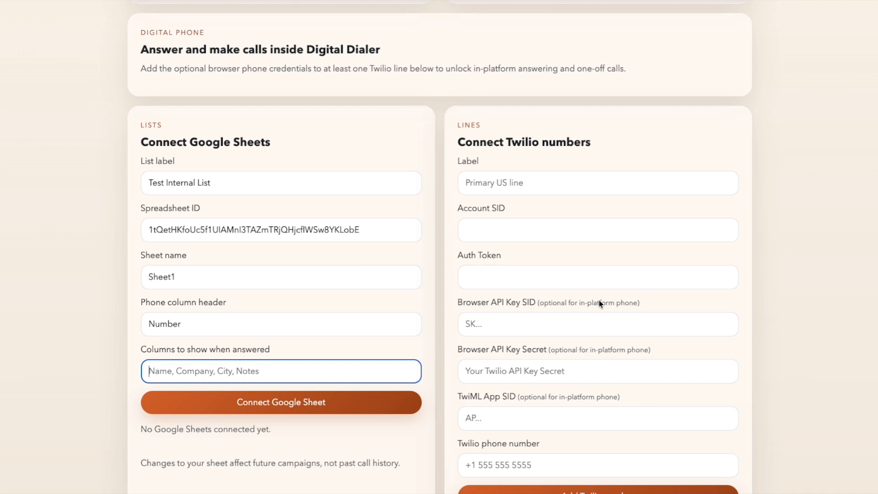
{"action": "type", "text": "Nam"}
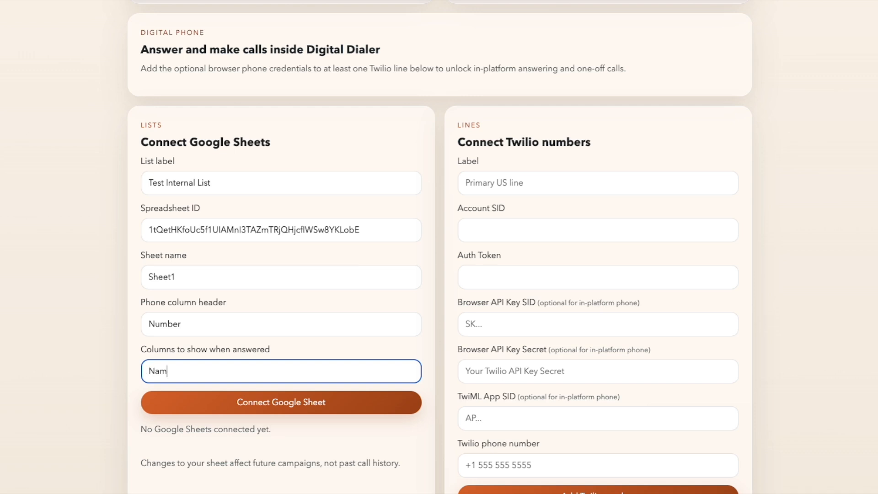
{"action": "type", "text": "e, Address"}
{"action": "scroll", "coordinate": [379, 434], "scroll_direction": "down", "scroll_amount": 1}
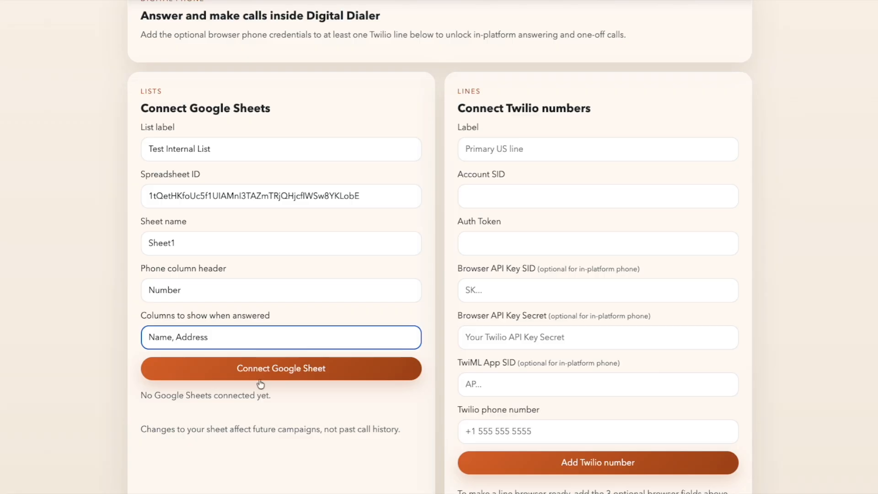
{"action": "scroll", "coordinate": [260, 384], "scroll_direction": "down", "scroll_amount": 2}
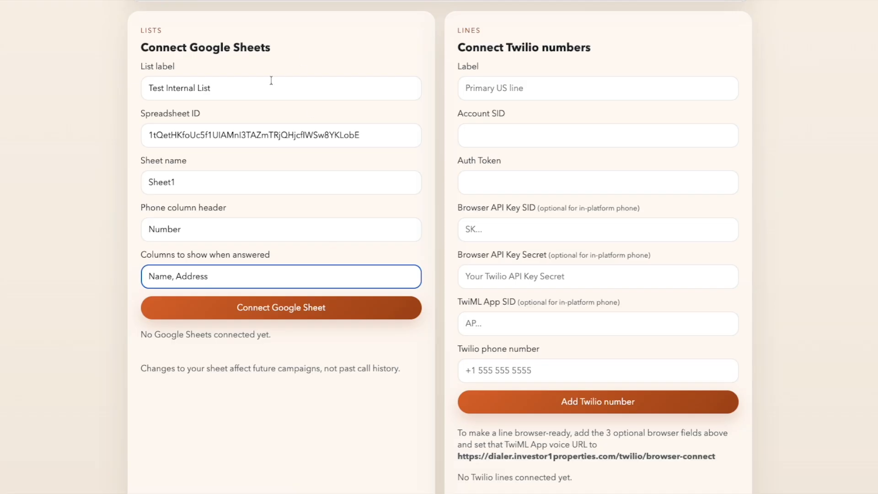
Connect the Google Sheet and highlight the new Test Internal List entry
{"action": "left_click", "coordinate": [279, 309]}
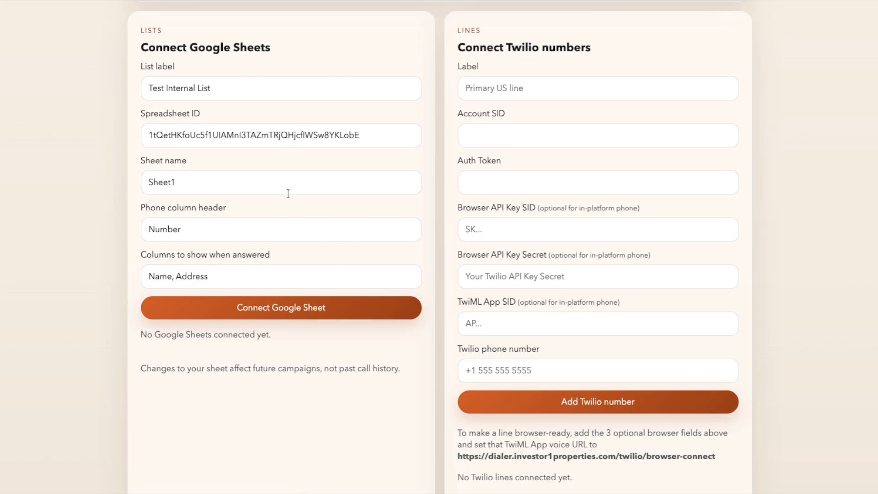
{"action": "scroll", "coordinate": [327, 242], "scroll_direction": "down", "scroll_amount": 6}
{"action": "scroll", "coordinate": [311, 240], "scroll_direction": "down", "scroll_amount": 7}
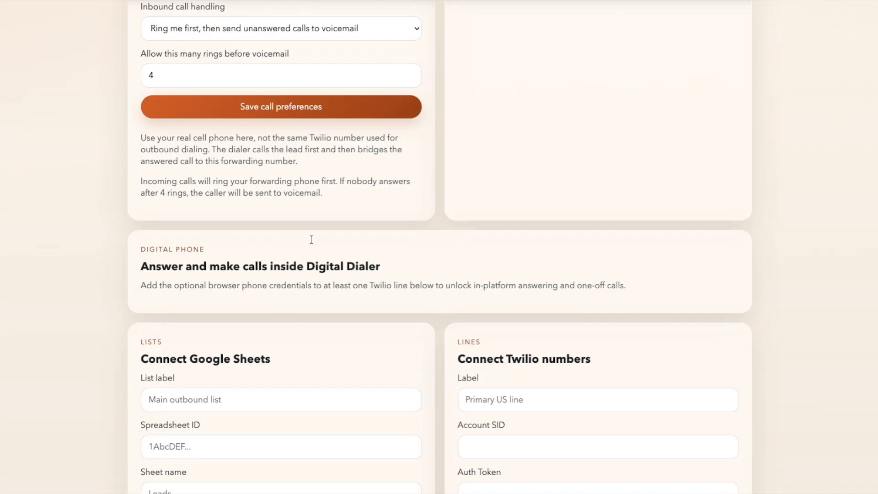
{"action": "scroll", "coordinate": [312, 240], "scroll_direction": "down", "scroll_amount": 3}
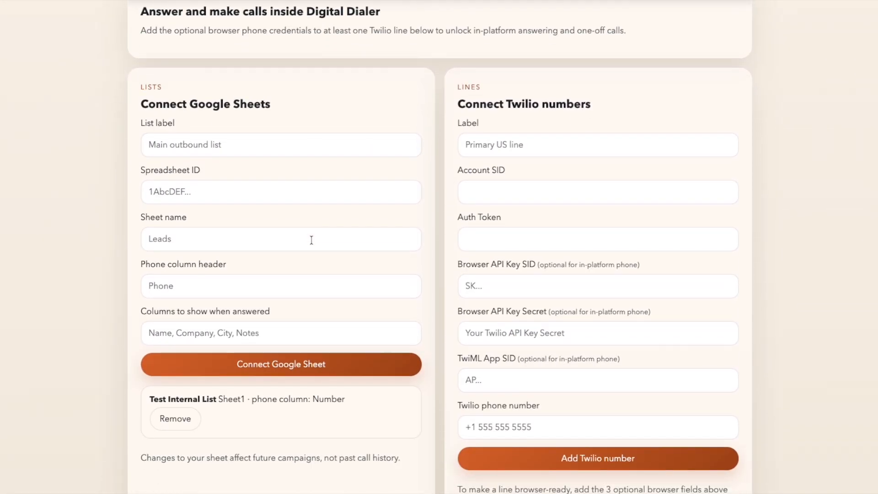
{"action": "left_click_drag", "start_coordinate": [344, 289], "coordinate": [217, 290]}
{"action": "left_click", "coordinate": [161, 290]}
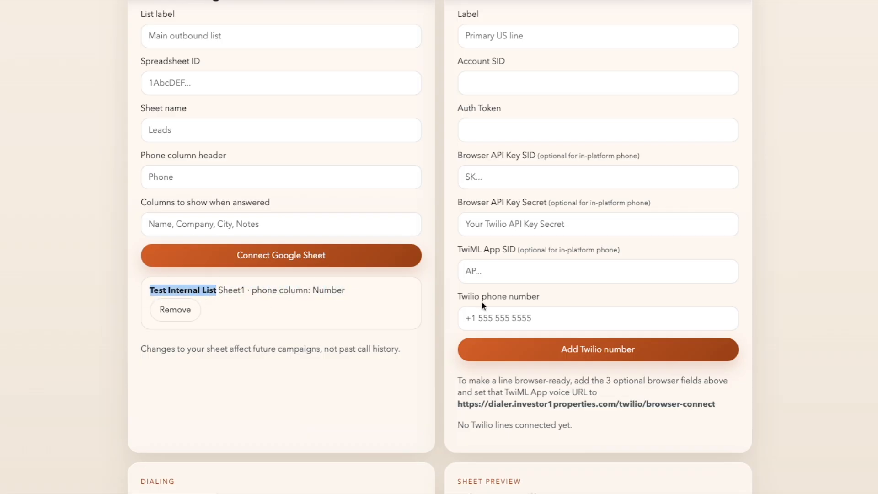
{"action": "scroll", "coordinate": [484, 306], "scroll_direction": "up", "scroll_amount": 2}
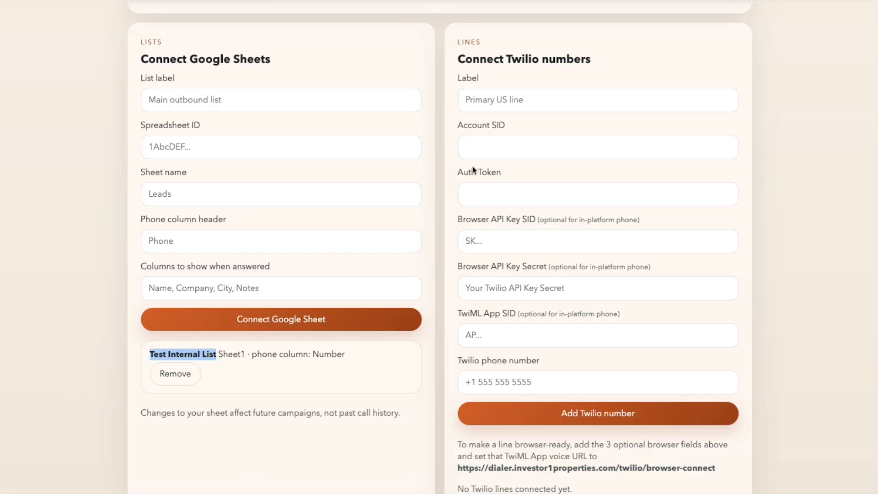
Go through the empty Twilio credential fields, from account SID to phone number, for the 'Forward Call Personal' line
{"action": "left_click", "coordinate": [496, 147]}
{"action": "left_click", "coordinate": [484, 195]}
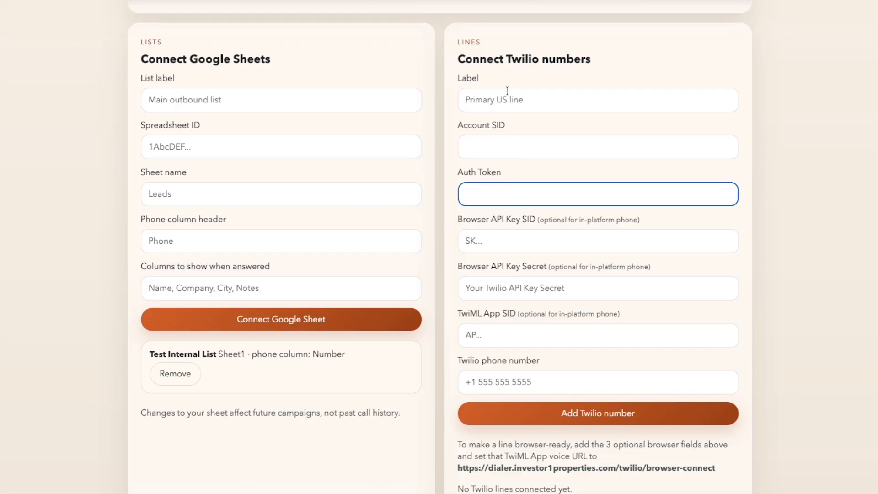
{"action": "left_click", "coordinate": [500, 148]}
{"action": "left_click", "coordinate": [495, 195]}
{"action": "left_click", "coordinate": [493, 241]}
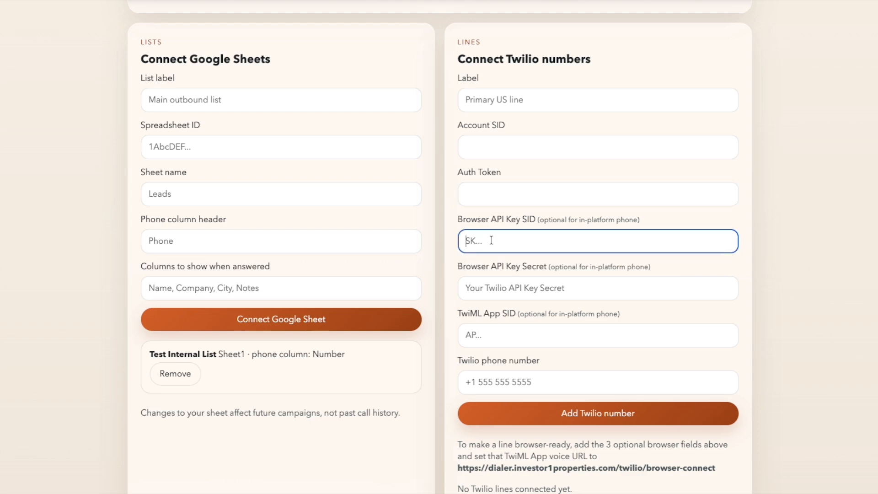
{"action": "left_click", "coordinate": [490, 285]}
{"action": "left_click", "coordinate": [491, 336]}
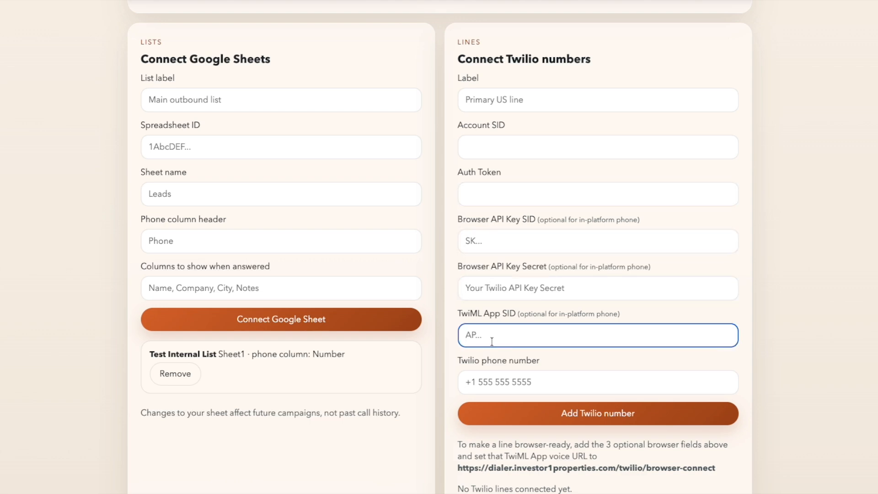
{"action": "left_click", "coordinate": [535, 382]}
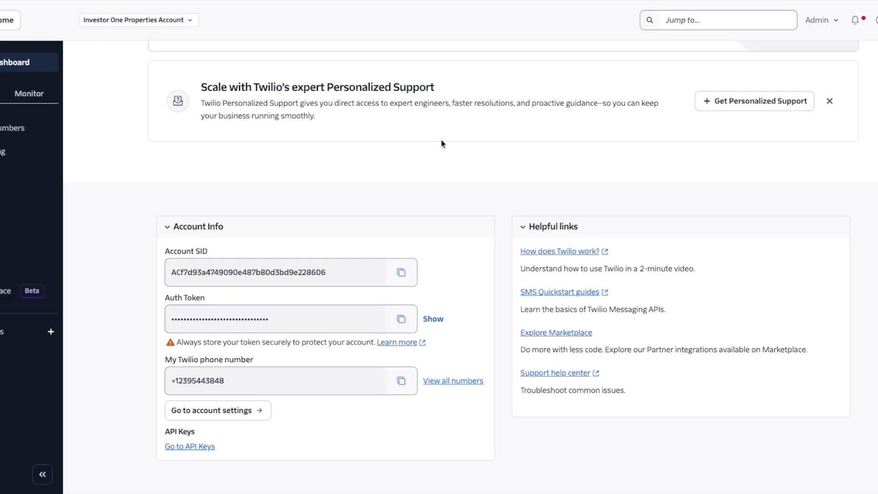
Copy the Account SID and Auth Token from Twilio Console into the dialer's line form
{"action": "left_click_drag", "start_coordinate": [231, 251], "coordinate": [167, 251]}
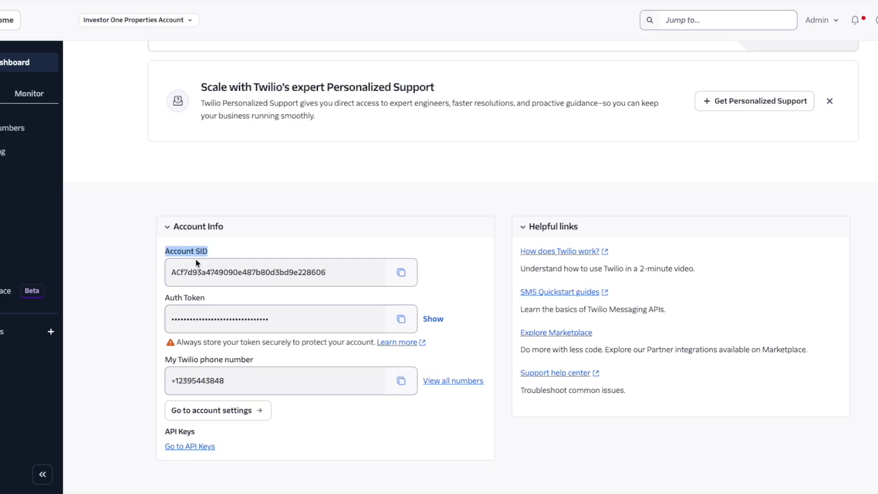
{"action": "left_click", "coordinate": [401, 272]}
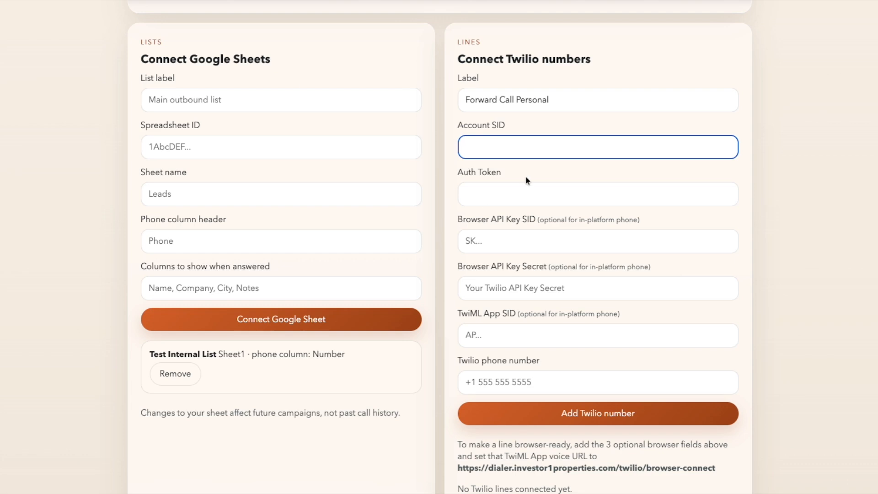
{"action": "key", "text": "ctrl+v"}
{"action": "left_click", "coordinate": [522, 195]}
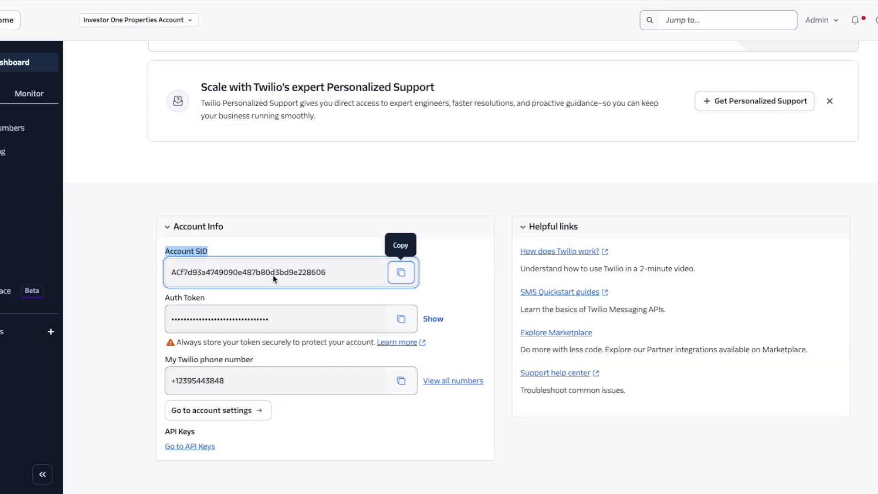
{"action": "left_click", "coordinate": [401, 319]}
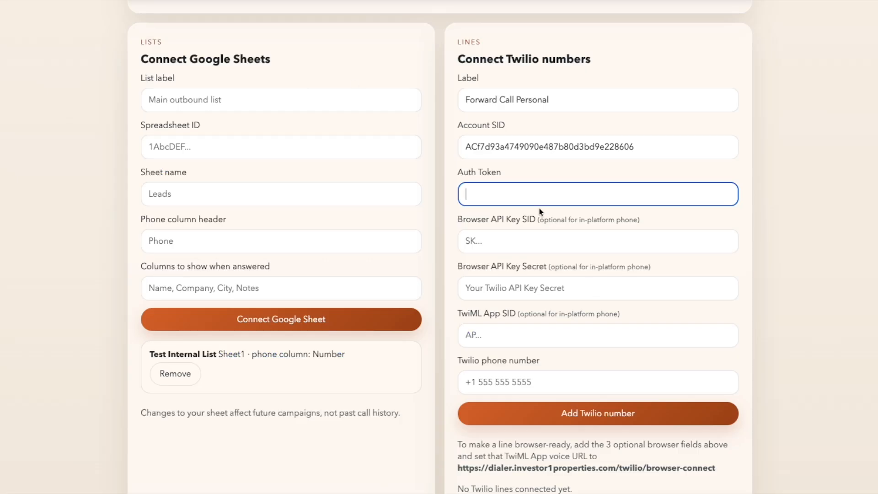
{"action": "key", "text": "ctrl+v"}
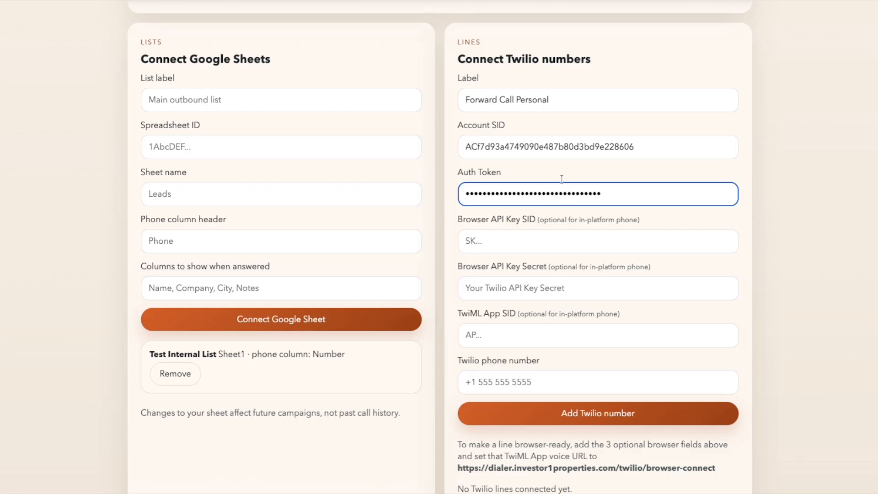
Copy the account's Twilio phone number into the dialer's phone number field
{"action": "key", "text": "ctrl+Tab"}
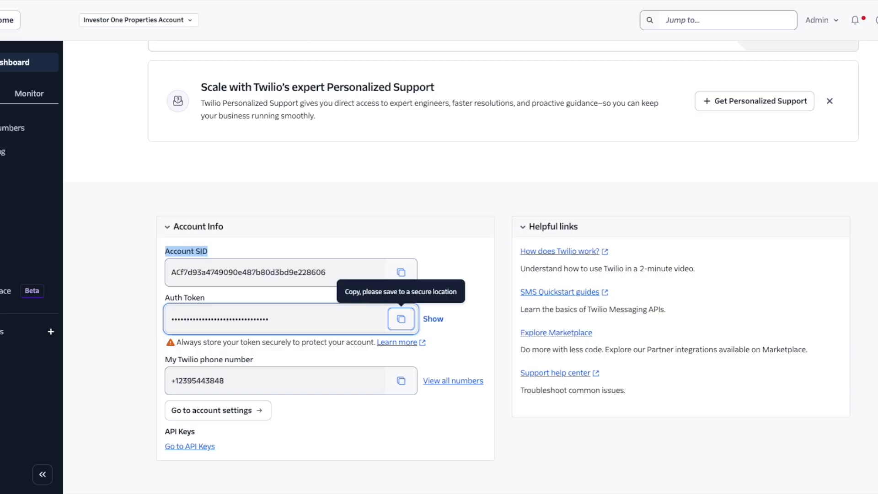
{"action": "left_click", "coordinate": [399, 381]}
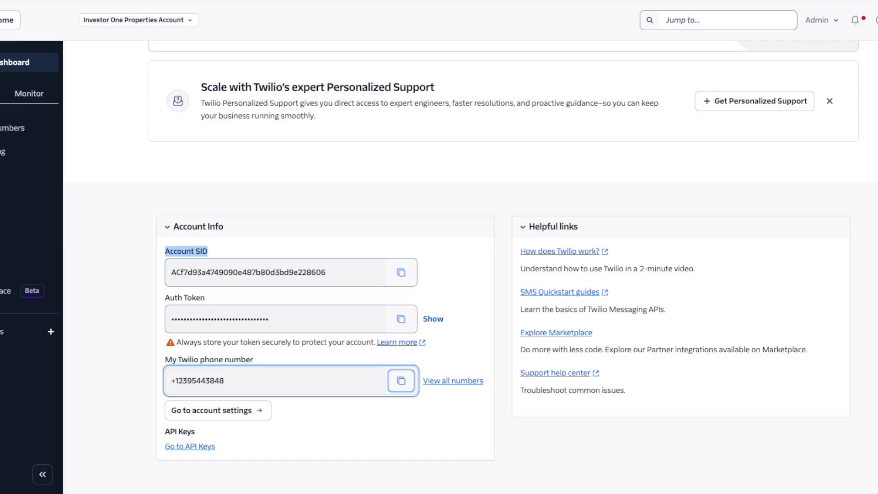
{"action": "key", "text": "ctrl+Tab"}
{"action": "left_click", "coordinate": [505, 384]}
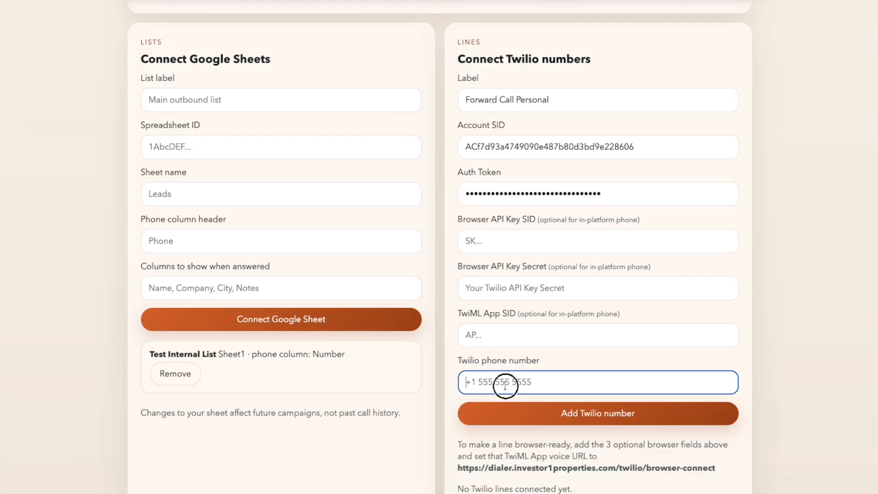
{"action": "key", "text": "ctrl+v"}
{"action": "left_click", "coordinate": [837, 287]}
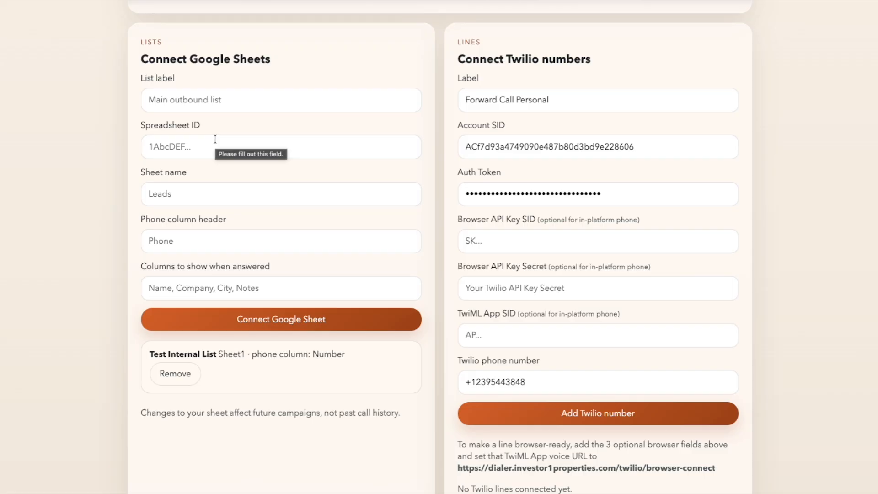
Add the Forward Call Personal Twilio line and scroll down to the connected lines list
{"action": "scroll", "coordinate": [590, 414], "scroll_direction": "down", "scroll_amount": 2}
{"action": "left_click", "coordinate": [583, 324]}
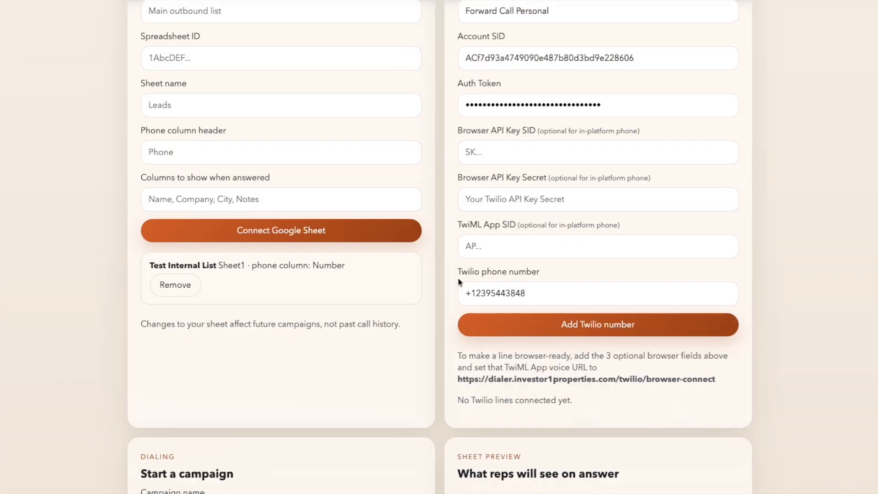
{"action": "scroll", "coordinate": [347, 270], "scroll_direction": "down", "scroll_amount": 5}
{"action": "scroll", "coordinate": [348, 270], "scroll_direction": "down", "scroll_amount": 9}
{"action": "scroll", "coordinate": [348, 271], "scroll_direction": "down", "scroll_amount": 2}
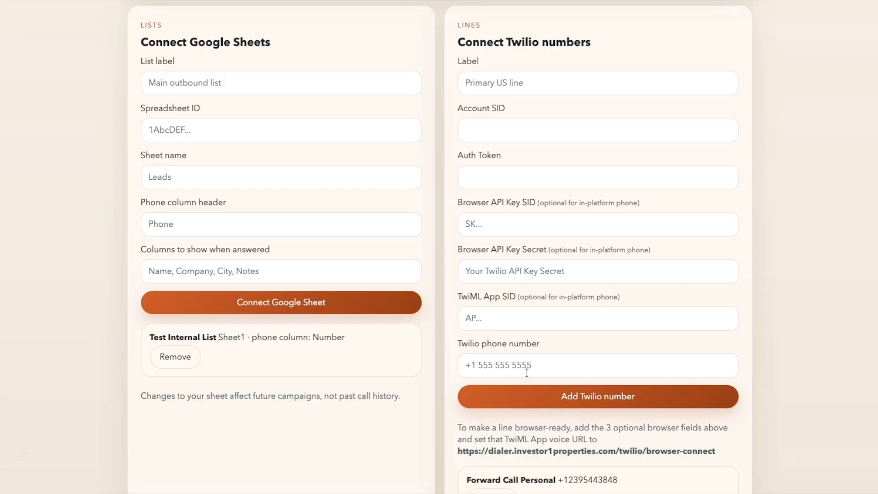
{"action": "scroll", "coordinate": [598, 375], "scroll_direction": "down", "scroll_amount": 2}
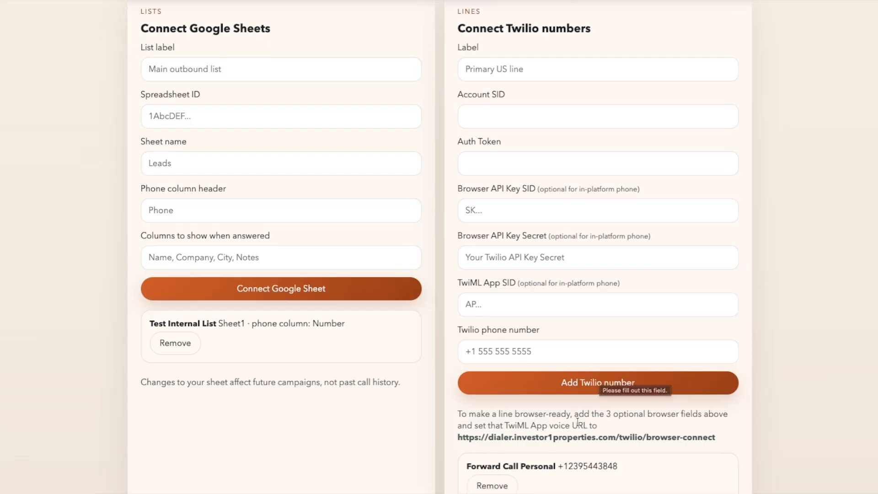
{"action": "scroll", "coordinate": [578, 422], "scroll_direction": "down", "scroll_amount": 3}
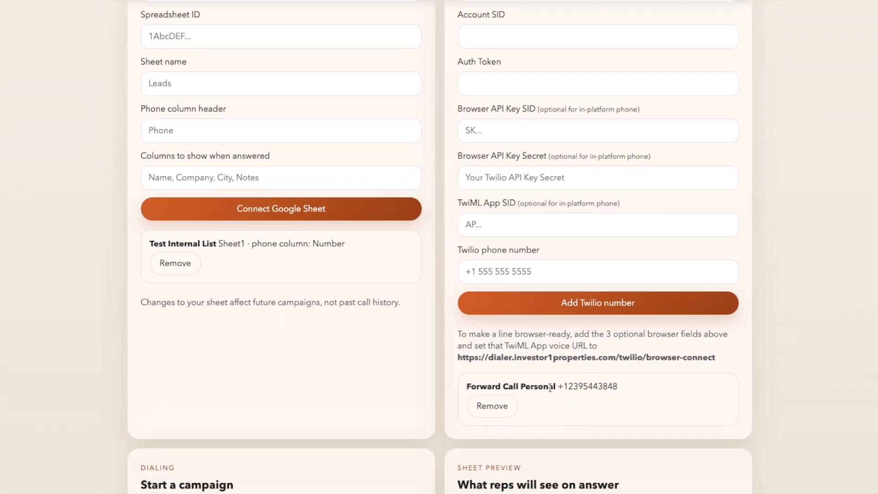
Check the Forward Call Personal line name and its phone number in the connected list
{"action": "left_click_drag", "start_coordinate": [555, 387], "coordinate": [467, 386]}
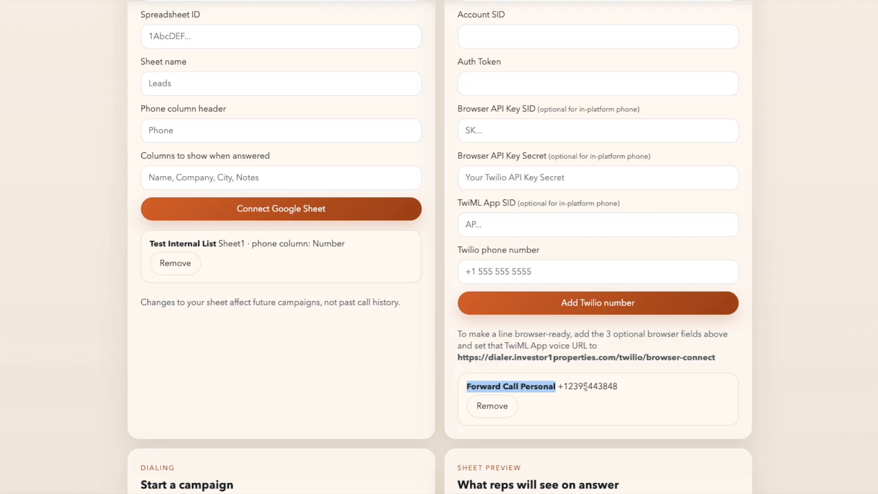
{"action": "left_click_drag", "start_coordinate": [621, 388], "coordinate": [466, 386]}
{"action": "double_click", "coordinate": [605, 384]}
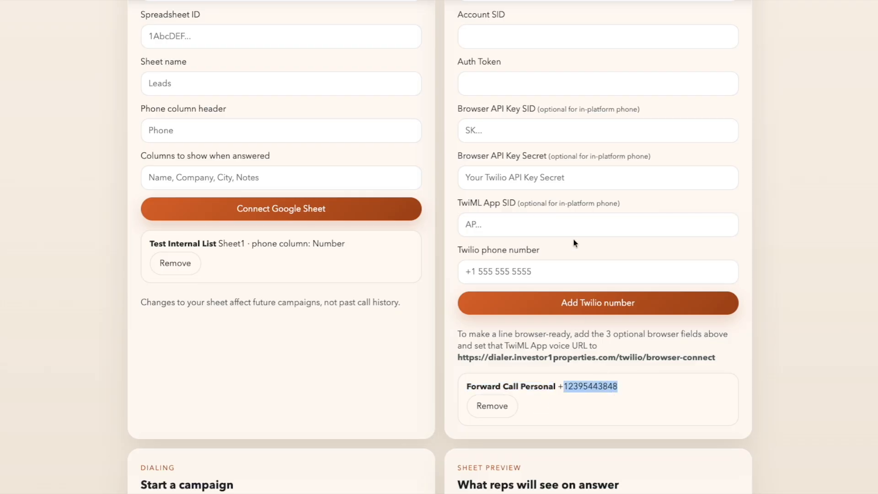
{"action": "scroll", "coordinate": [558, 249], "scroll_direction": "up", "scroll_amount": 3}
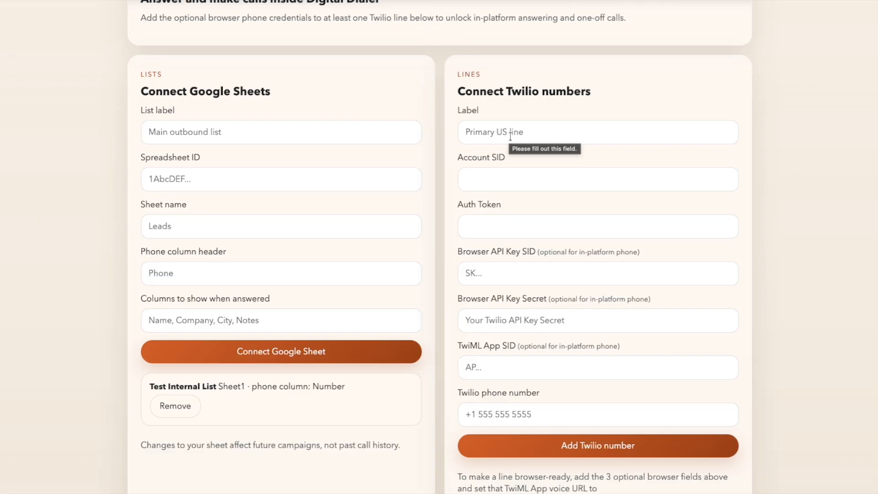
{"action": "scroll", "coordinate": [549, 386], "scroll_direction": "down", "scroll_amount": 4}
{"action": "scroll", "coordinate": [547, 385], "scroll_direction": "up", "scroll_amount": 5}
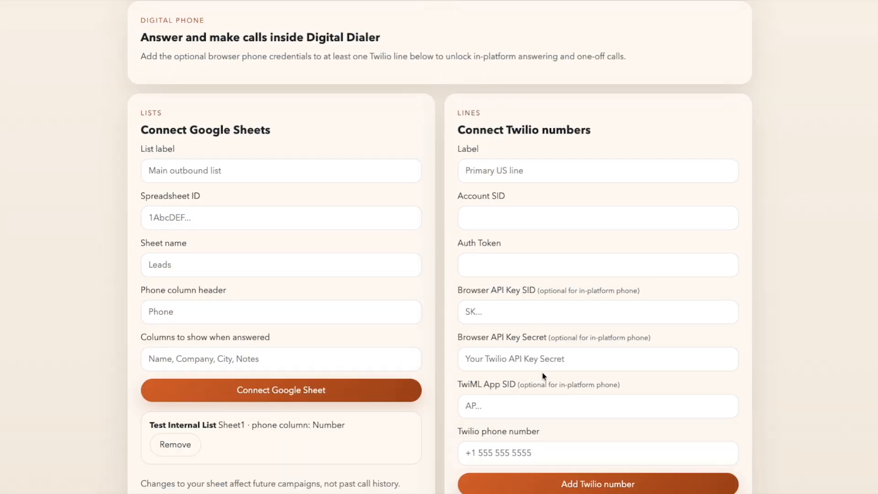
{"action": "left_click", "coordinate": [504, 171]}
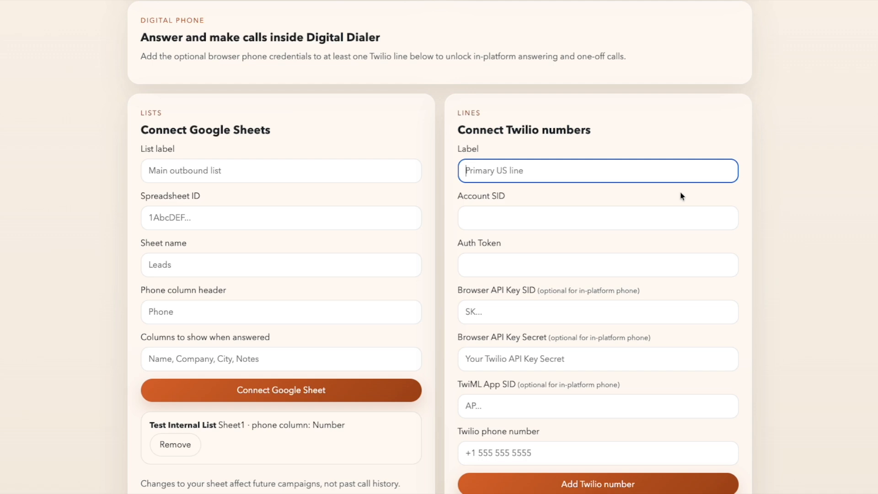
{"action": "scroll", "coordinate": [667, 219], "scroll_direction": "down", "scroll_amount": 4}
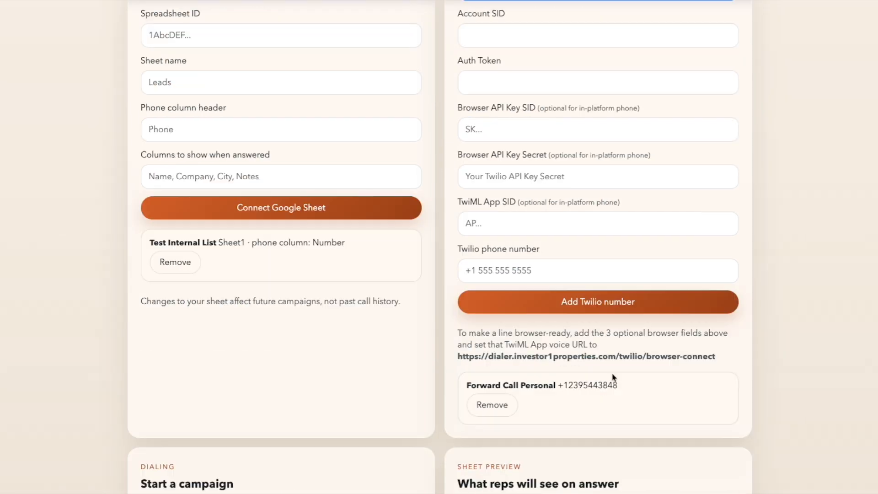
{"action": "left_click", "coordinate": [605, 388]}
{"action": "double_click", "coordinate": [605, 388]}
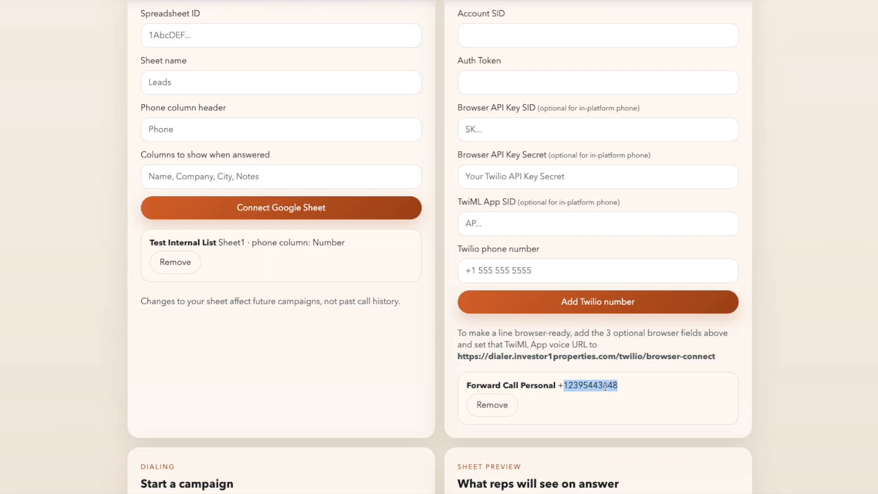
{"action": "double_click", "coordinate": [596, 383]}
{"action": "scroll", "coordinate": [566, 328], "scroll_direction": "up", "scroll_amount": 3}
{"action": "left_click", "coordinate": [554, 114]}
{"action": "left_click", "coordinate": [525, 396]}
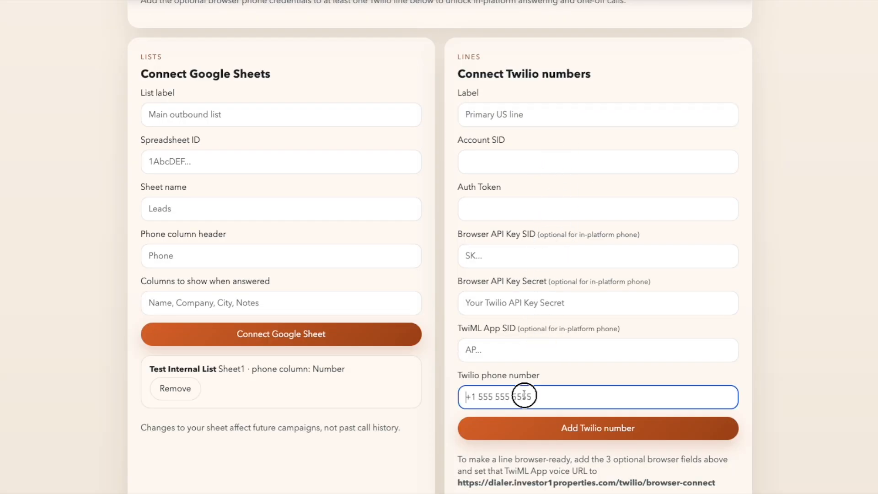
{"action": "scroll", "coordinate": [580, 412], "scroll_direction": "down", "scroll_amount": 3}
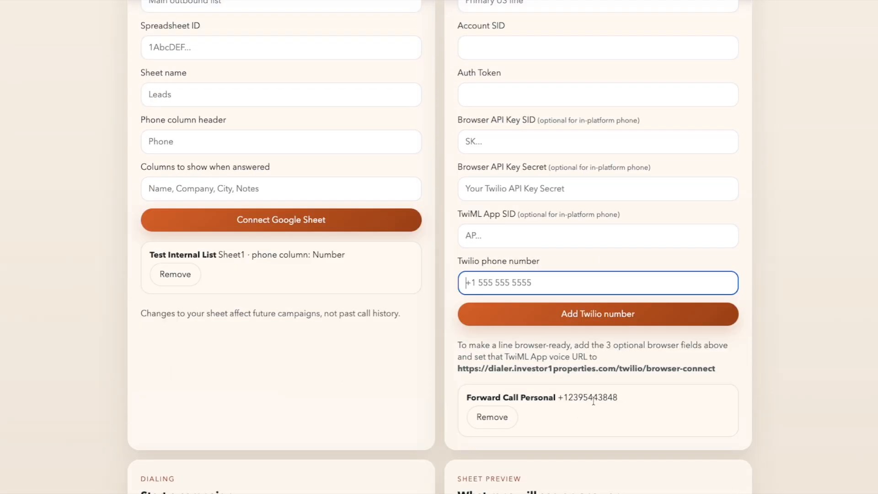